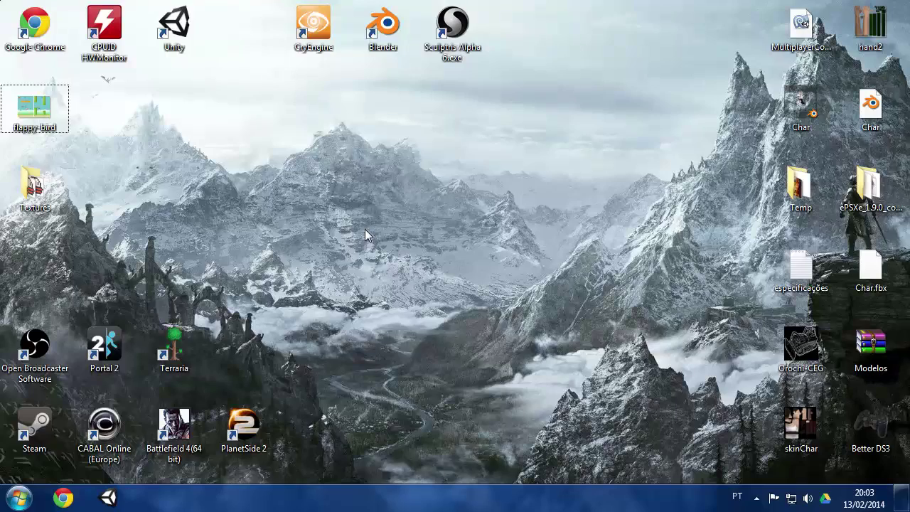
# Step: Launch Unity from the desktop shortcut and let the flappy bird project's GamePlay scene load
pyautogui.doubleClick(174, 25)
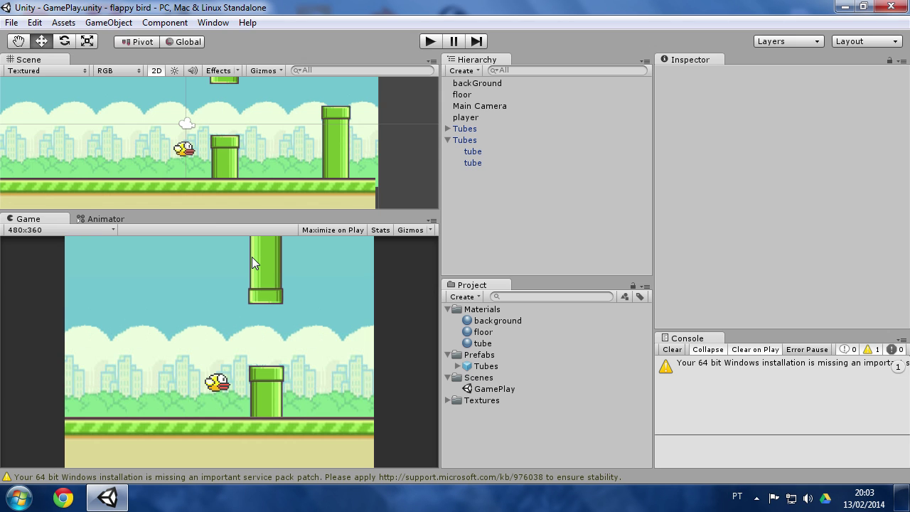
# Step: Delete both Tubes objects from the Hierarchy
pyautogui.click(448, 140)
pyautogui.click(466, 140)
pyautogui.click(490, 129)
pyautogui.press('Delete')
pyautogui.click(471, 130)
pyautogui.press('Delete')
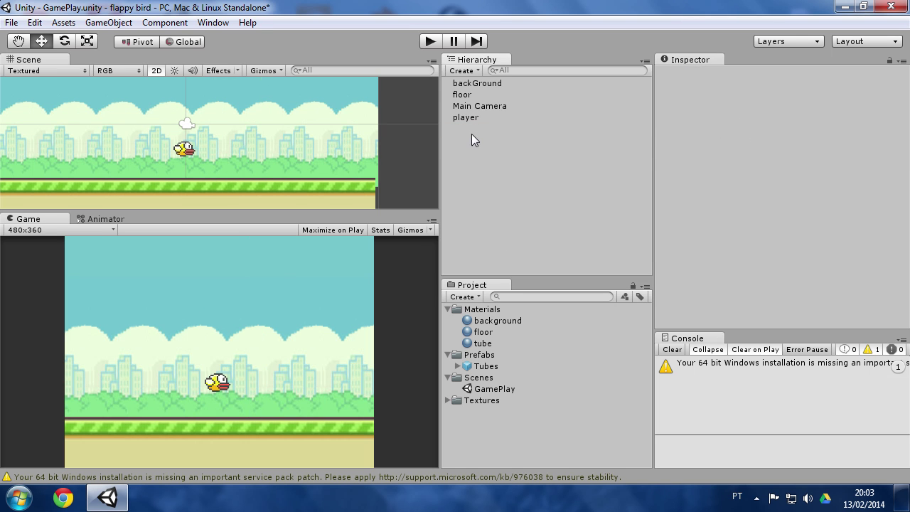
# Step: Zoom and pan the Scene view to recentre the bird
pyautogui.scroll(2, 294, 134)
pyautogui.scroll(2, 303, 111)
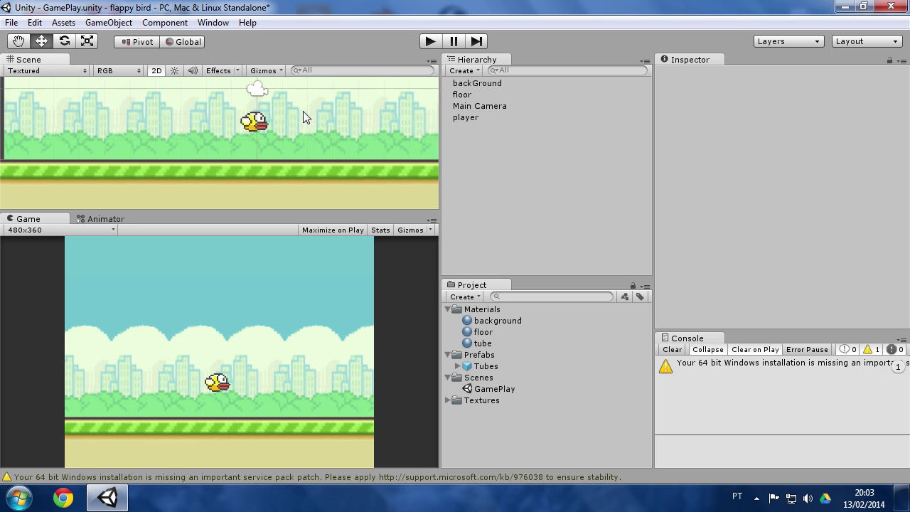
pyautogui.scroll(-3, 244, 166)
pyautogui.scroll(1, 293, 135)
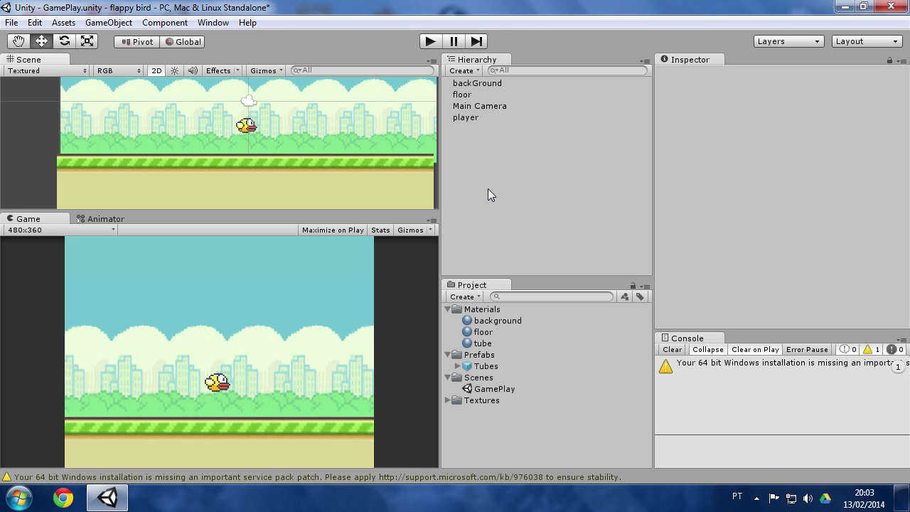
pyautogui.moveTo(303, 162)
pyautogui.mouseDown(button='middle')
pyautogui.moveTo(248, 180)
pyautogui.moveTo(281, 158)
pyautogui.mouseUp(button='middle')
pyautogui.scroll(2, 263, 168)
# Step: Create a new folder named Scripts in the Project panel
pyautogui.rightClick(473, 420)
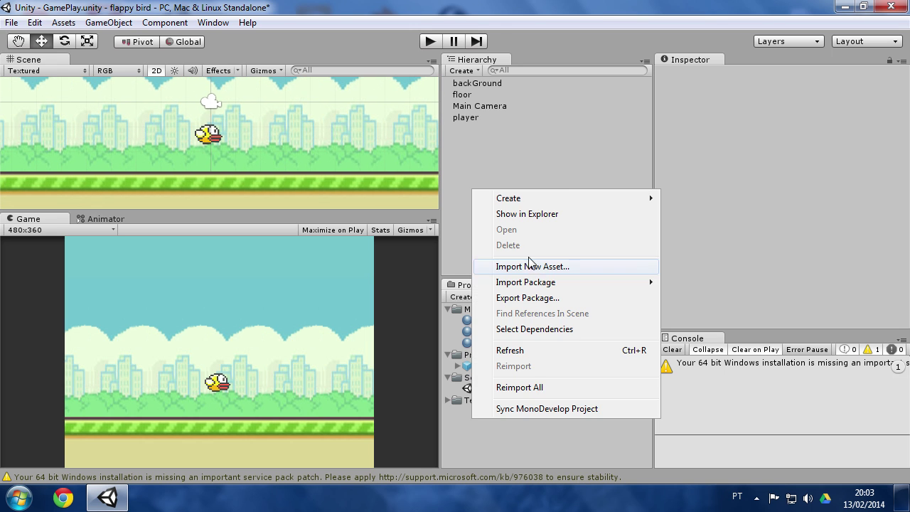
pyautogui.moveTo(524, 198)
pyautogui.click(704, 199)
pyautogui.write('S')
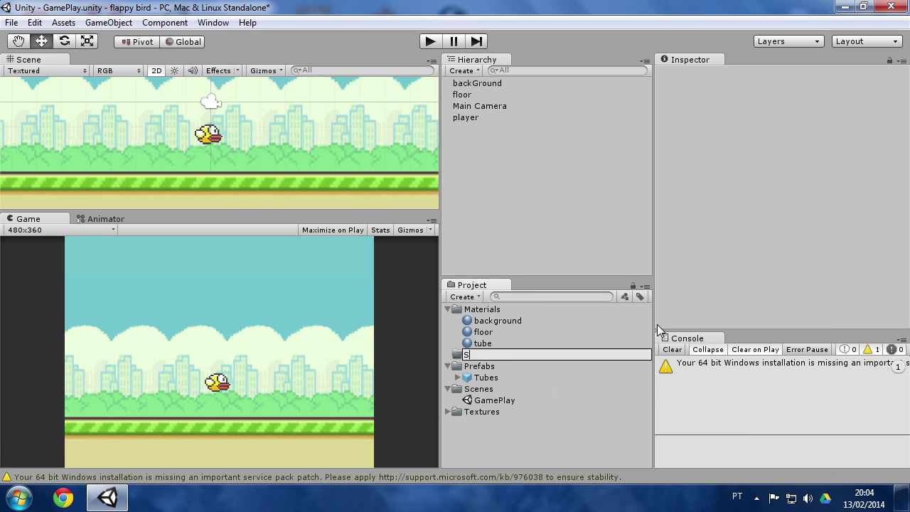
pyautogui.write('cripts')
pyautogui.press('Return')
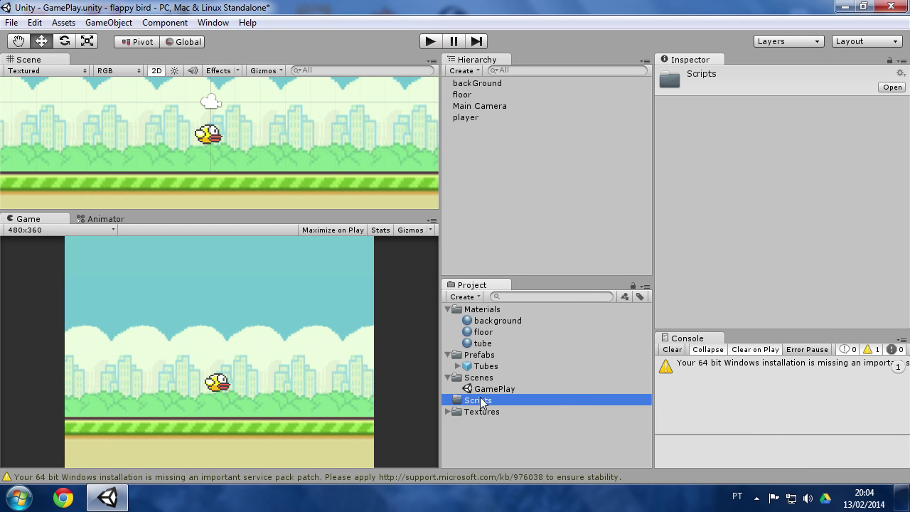
# Step: Create a C# script named PlayerBehaviour inside the Scripts folder
pyautogui.rightClick(484, 400)
pyautogui.moveTo(569, 177)
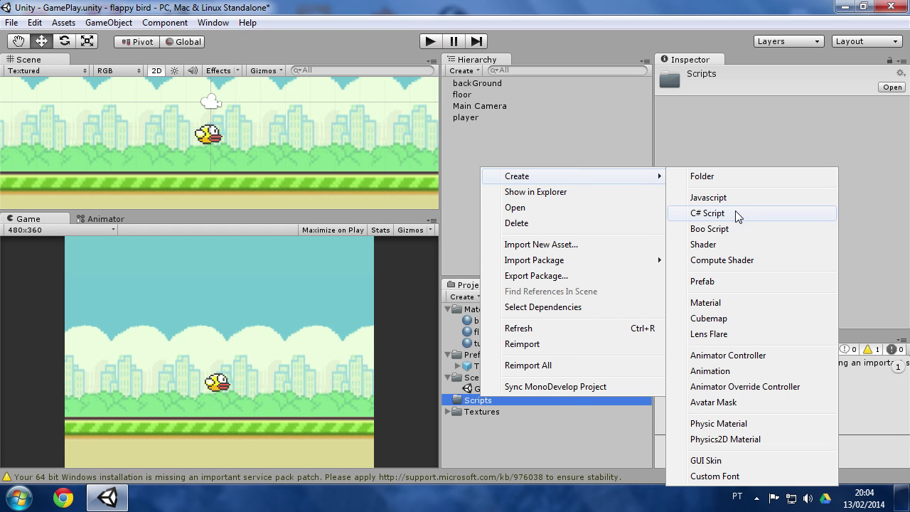
pyautogui.click(736, 213)
pyautogui.write('PLauer')
pyautogui.write('ayer')
pyautogui.write('Beha')
pyautogui.press('BackSpace')
pyautogui.press('BackSpace')
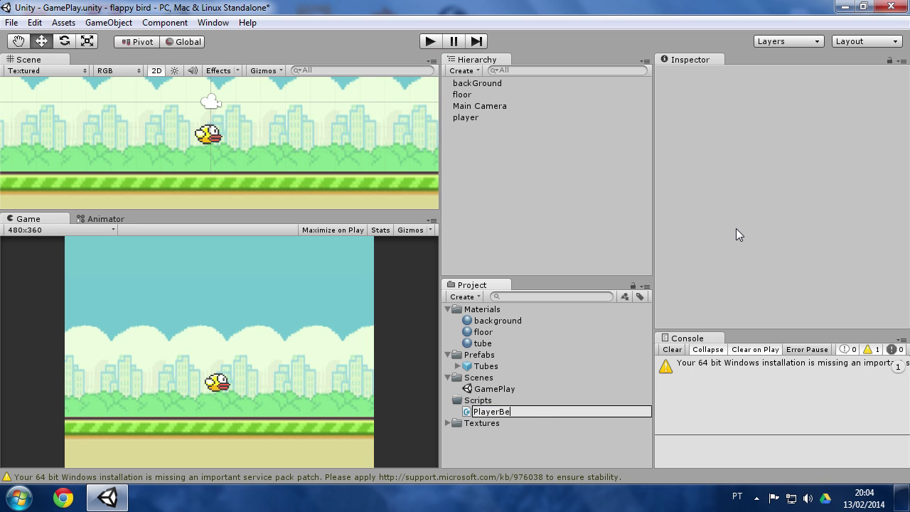
pyautogui.write('haviour')
pyautogui.press('Return')
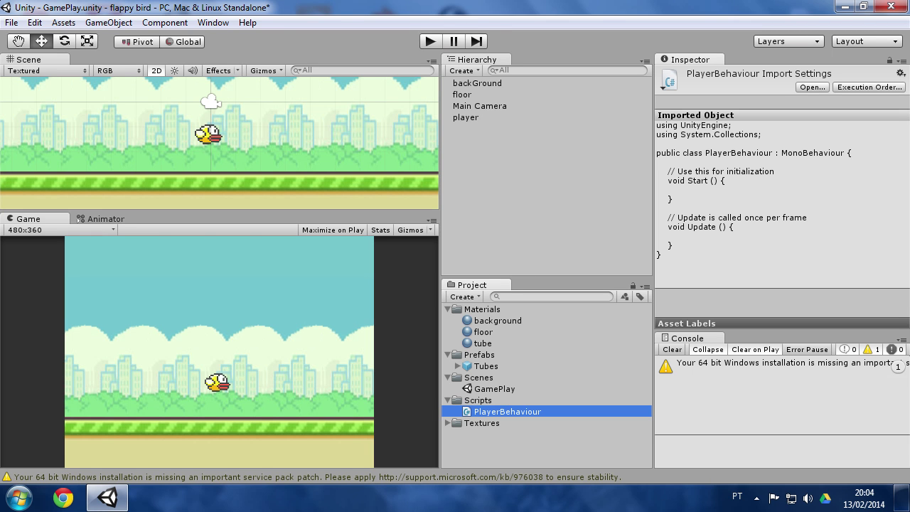
# Step: Create an empty GameObject named Player
pyautogui.click(108, 22)
pyautogui.click(206, 38)
pyautogui.click(526, 108)
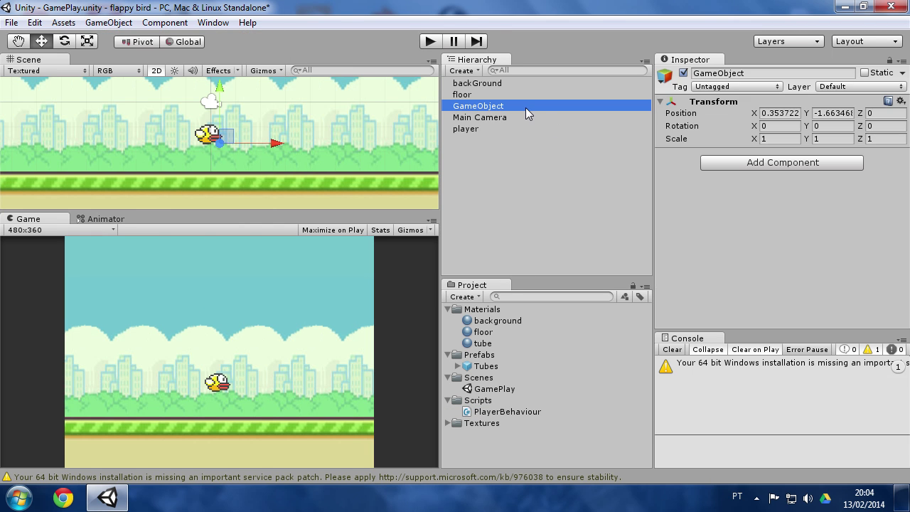
pyautogui.write('Player')
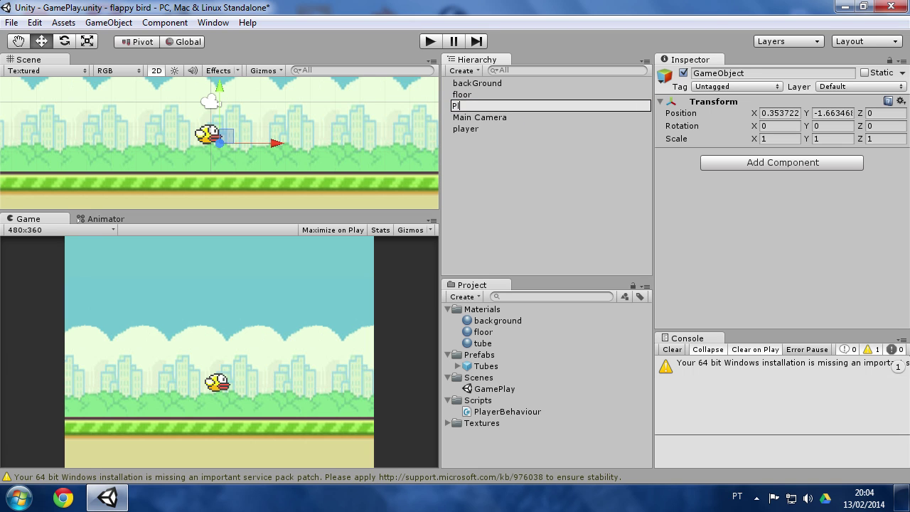
pyautogui.press('Return')
# Step: Parent the bird sprite under Player and rename it mesh
pyautogui.moveTo(463, 130); pyautogui.dragTo(477, 115)
pyautogui.click(475, 131)
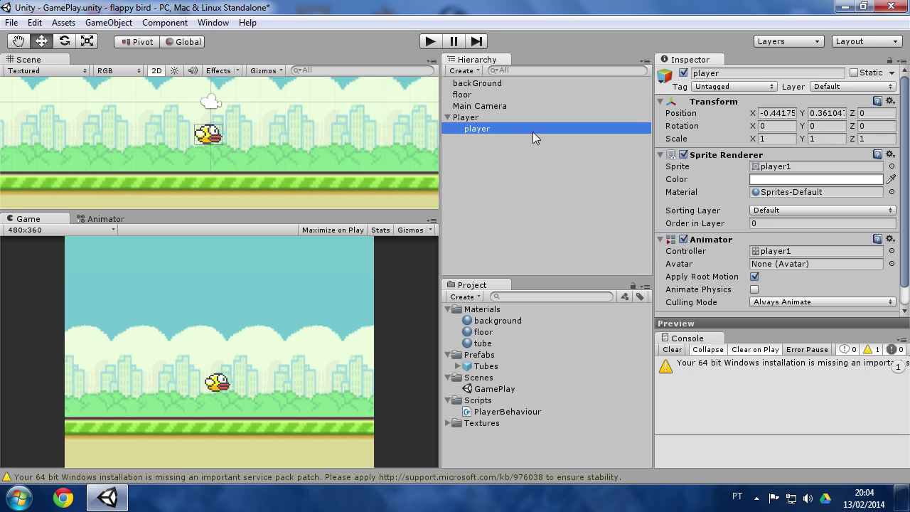
pyautogui.press('F2')
pyautogui.write('mesh')
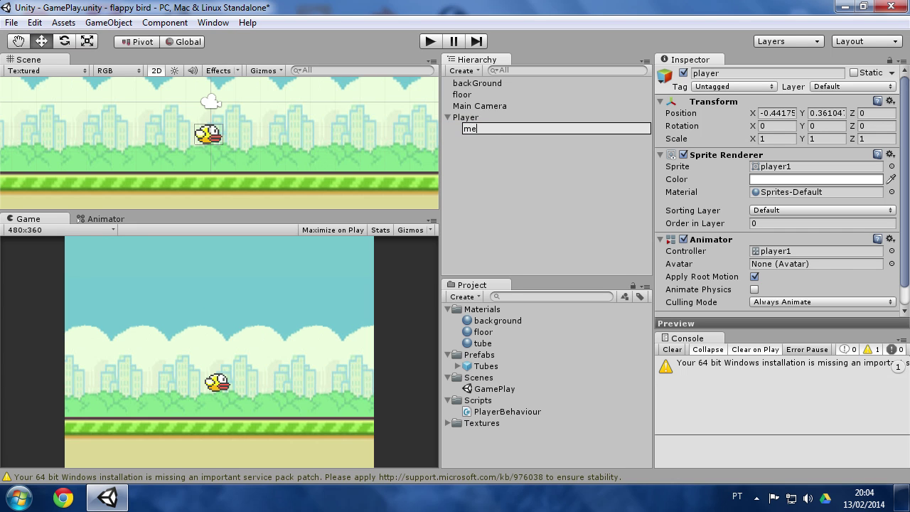
pyautogui.press('Return')
# Step: Set the mesh's Position X and Y to 0, then select the Player parent
pyautogui.press('Up')
pyautogui.press('Down')
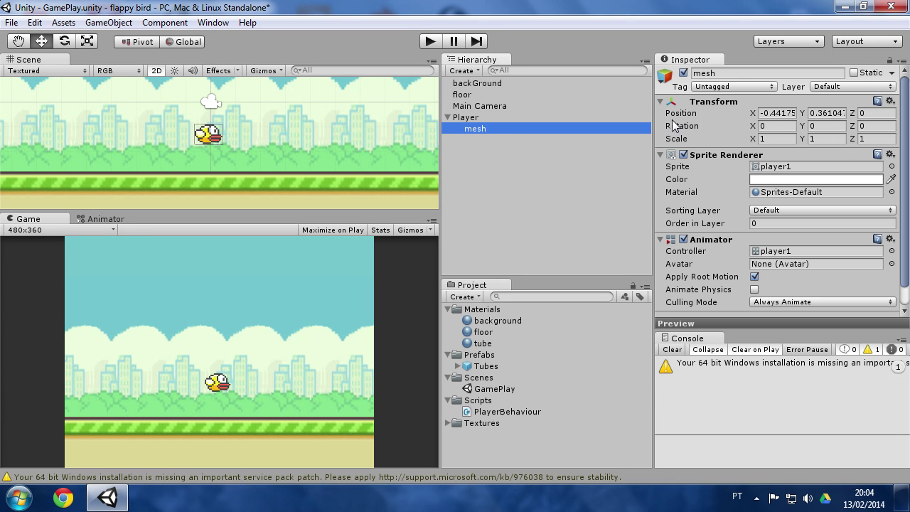
pyautogui.click(775, 113)
pyautogui.write('0')
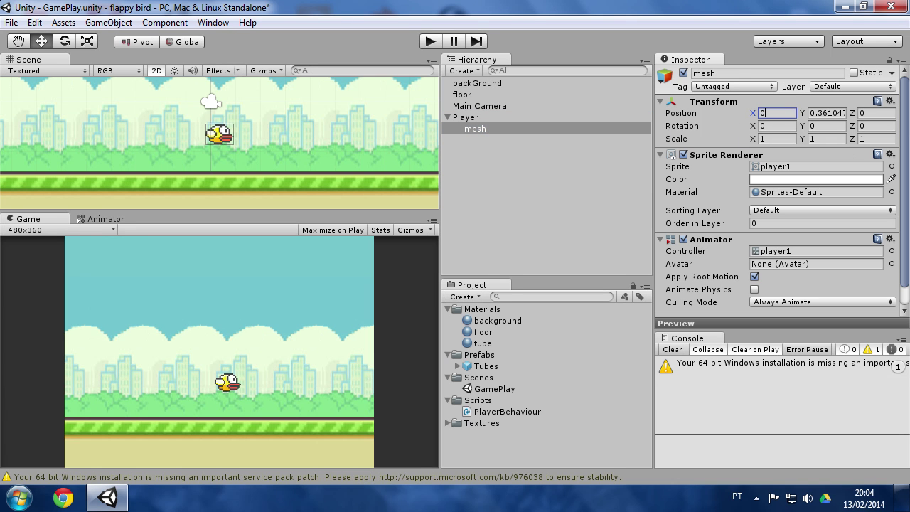
pyautogui.press('Tab')
pyautogui.write('0')
pyautogui.click(471, 120)
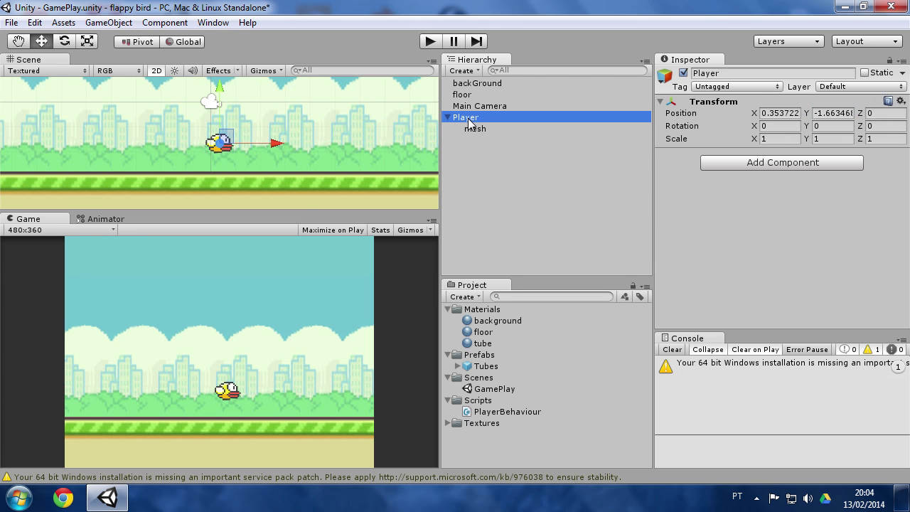
# Step: Add a Rigidbody 2D component to Player
pyautogui.click(187, 22)
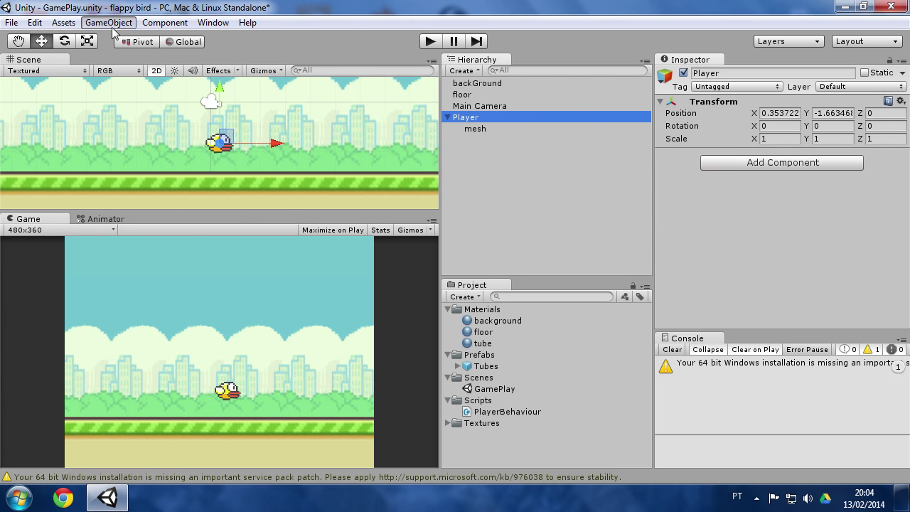
pyautogui.moveTo(114, 22)
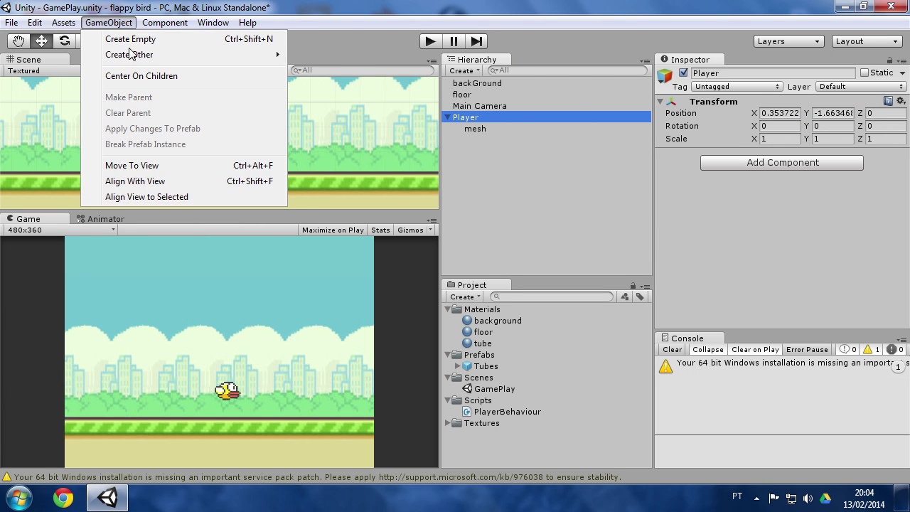
pyautogui.moveTo(163, 23)
pyautogui.moveTo(204, 105)
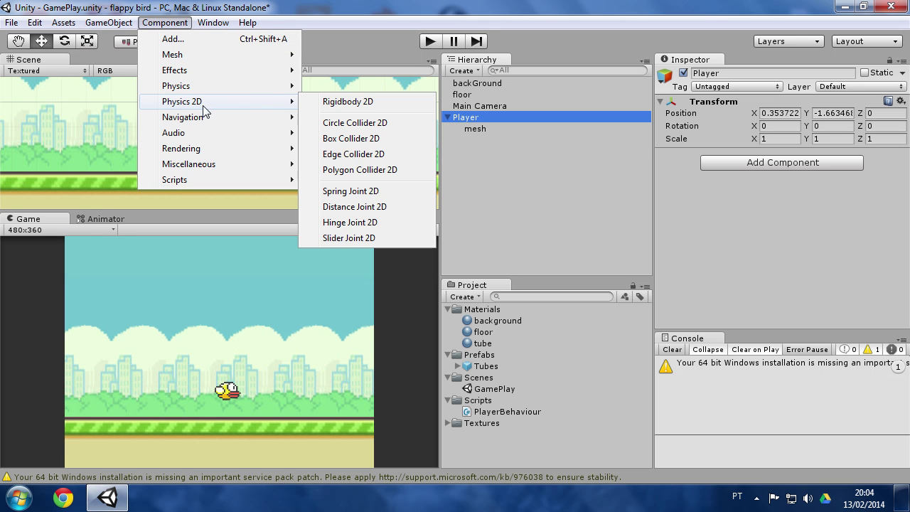
pyautogui.click(358, 105)
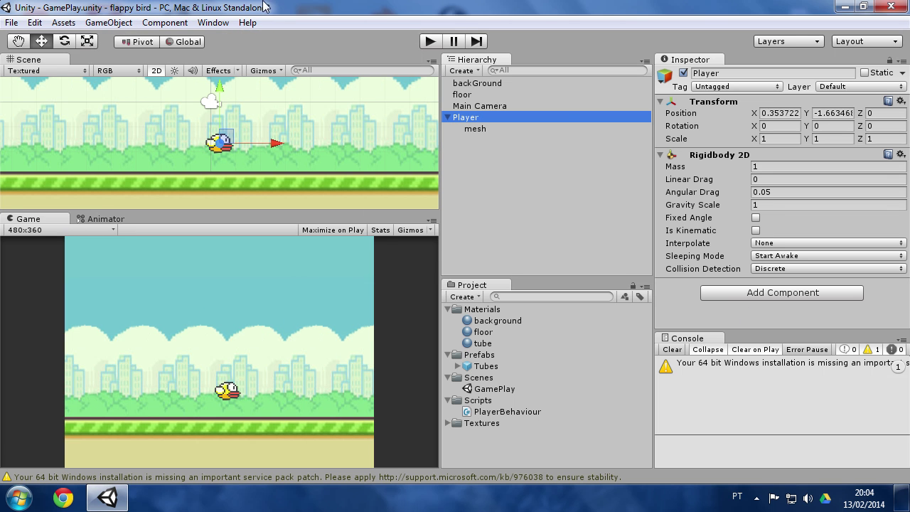
# Step: Add a Circle Collider 2D to Player after the 3D Sphere Collider is rejected
pyautogui.click(165, 22)
pyautogui.moveTo(194, 88)
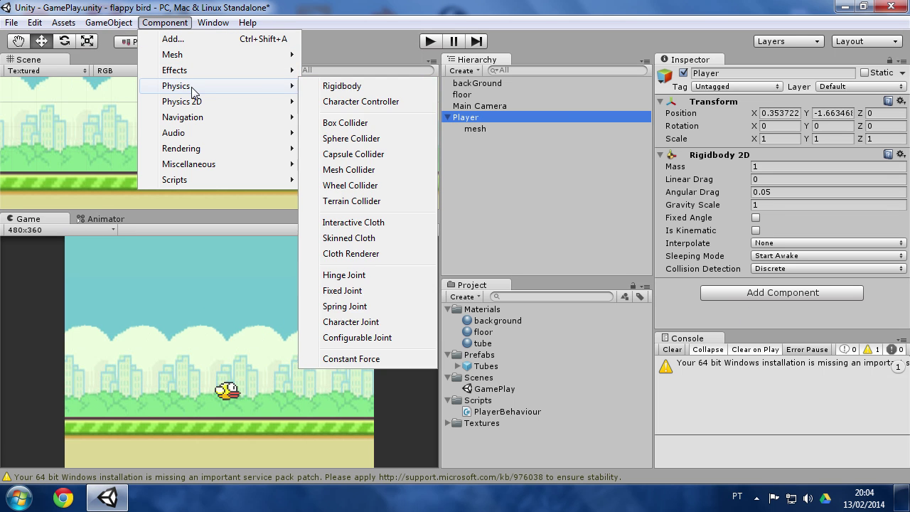
pyautogui.click(359, 140)
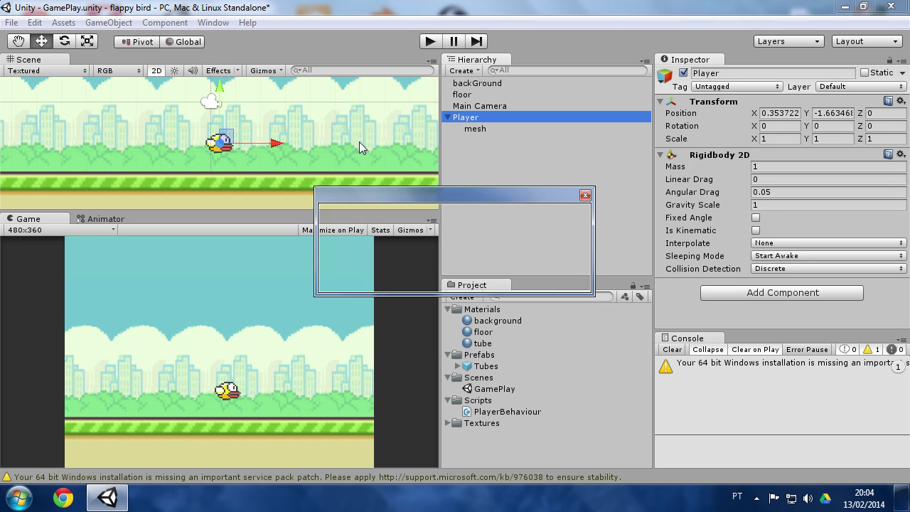
pyautogui.click(548, 277)
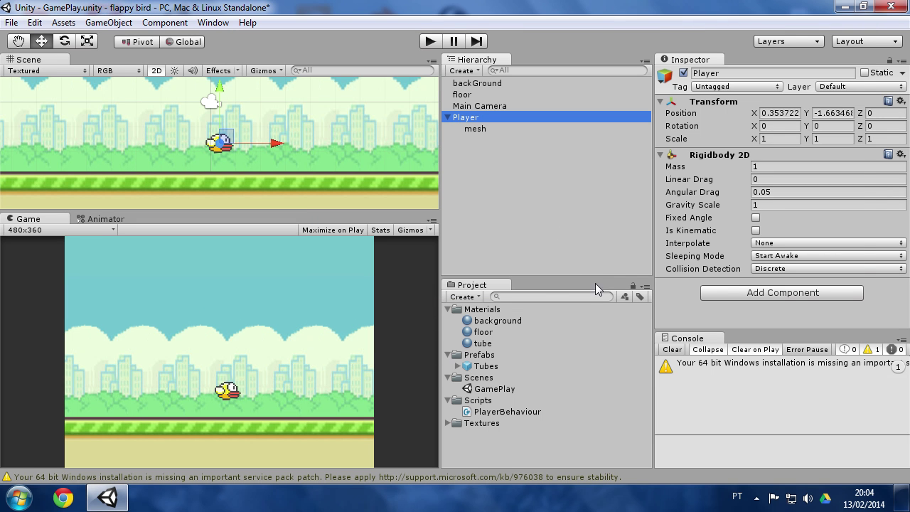
pyautogui.click(778, 292)
pyautogui.click(754, 153)
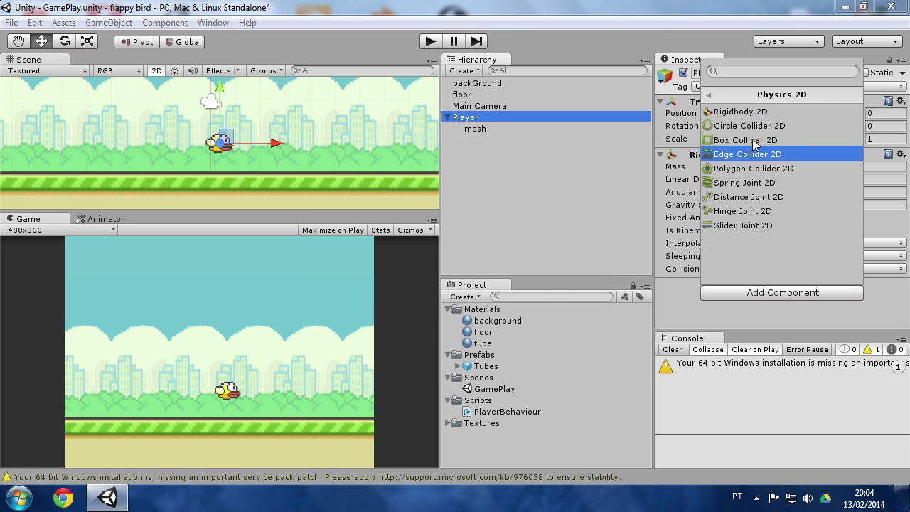
pyautogui.click(747, 126)
# Step: Move the bird higher in the scene and run the game
pyautogui.scroll(-2, 696, 278)
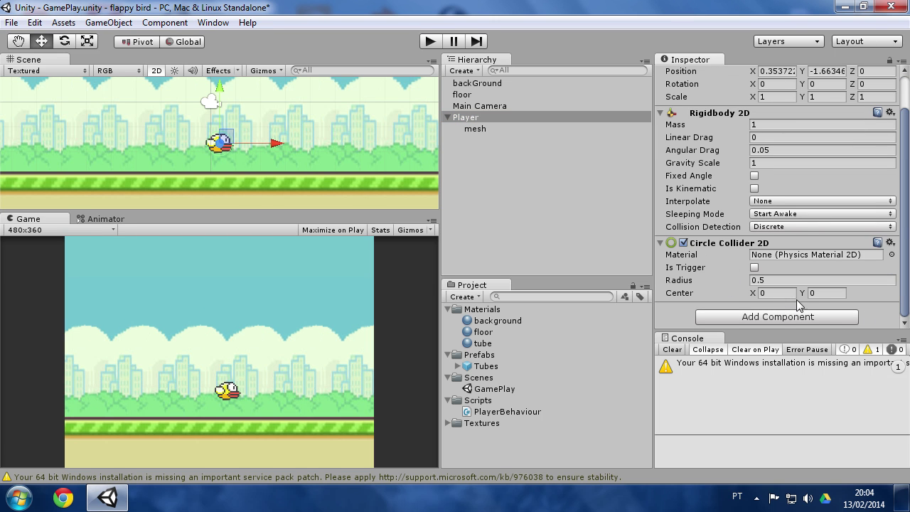
pyautogui.doubleClick(496, 118)
pyautogui.moveTo(226, 141); pyautogui.dragTo(225, 93)
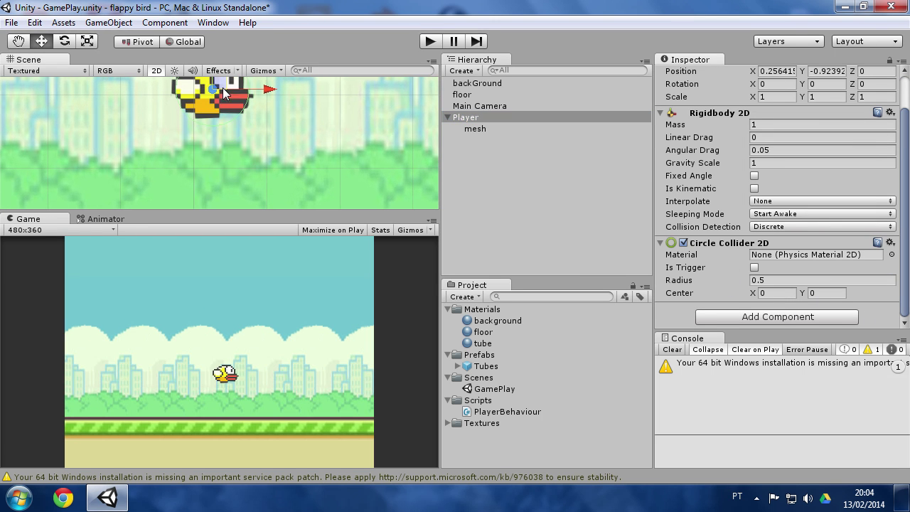
pyautogui.scroll(-3, 225, 92)
pyautogui.scroll(-2, 224, 100)
pyautogui.moveTo(229, 139); pyautogui.dragTo(212, 93)
pyautogui.click(429, 42)
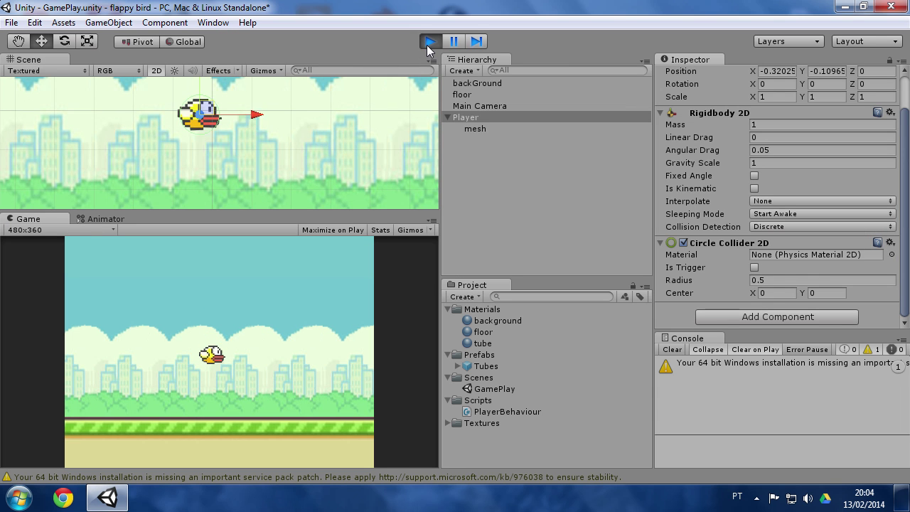
# Step: Give the floor a Box Collider 2D and test it in Play mode
pyautogui.click(427, 43)
pyautogui.moveTo(336, 150); pyautogui.dragTo(327, 71, button='middle')
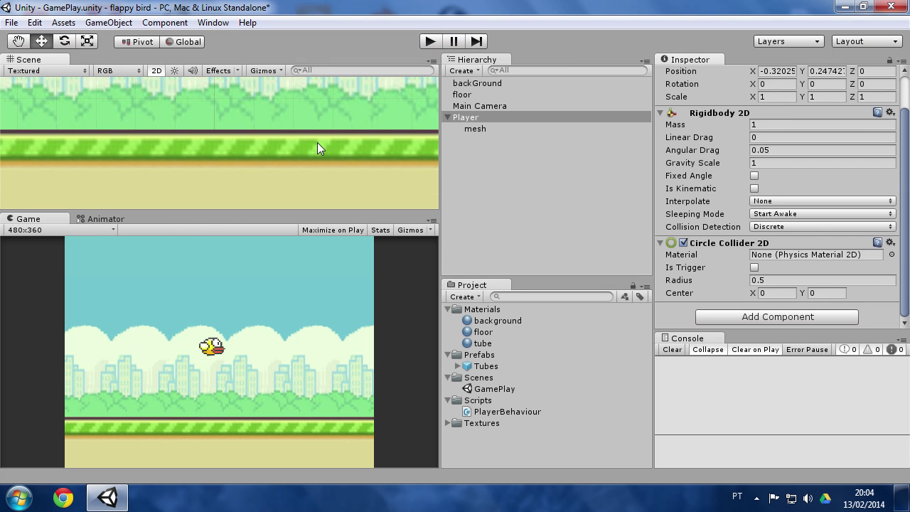
pyautogui.click(461, 94)
pyautogui.scroll(-2, 697, 223)
pyautogui.click(763, 308)
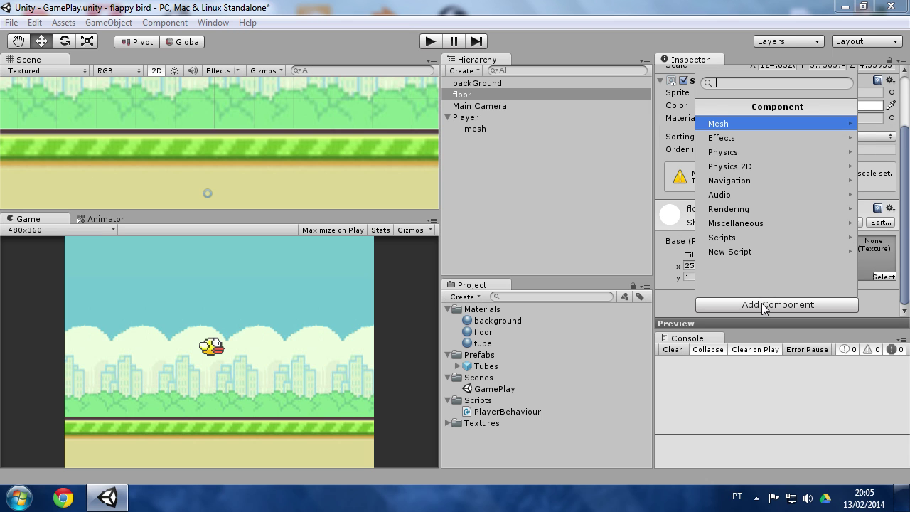
pyautogui.click(733, 166)
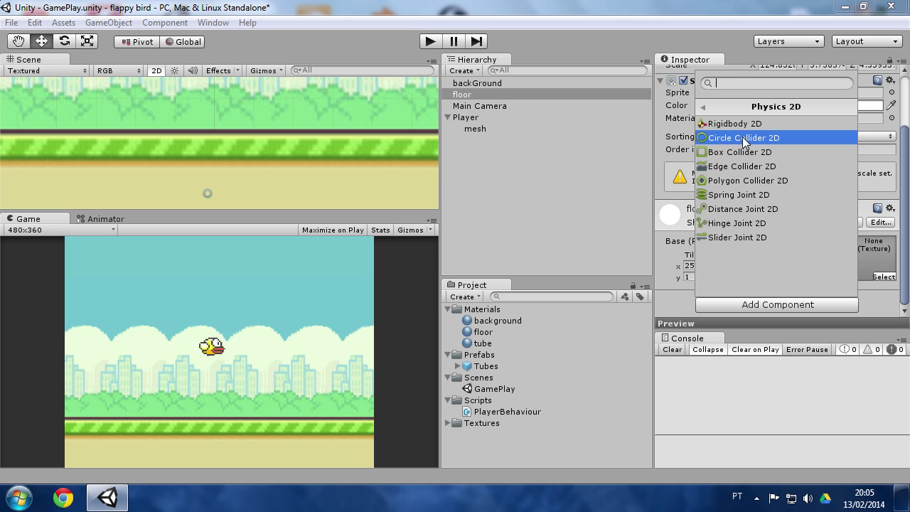
pyautogui.click(739, 151)
pyautogui.moveTo(305, 189); pyautogui.dragTo(344, 182, button='middle')
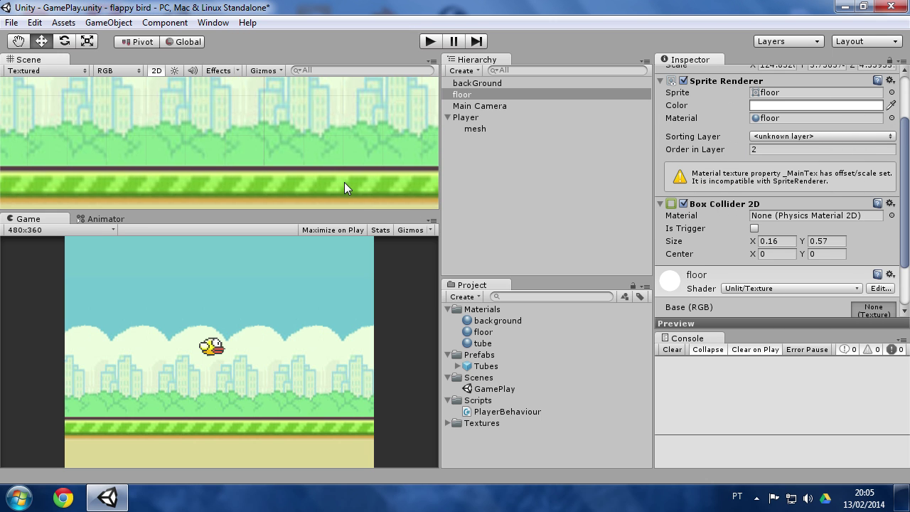
pyautogui.click(429, 41)
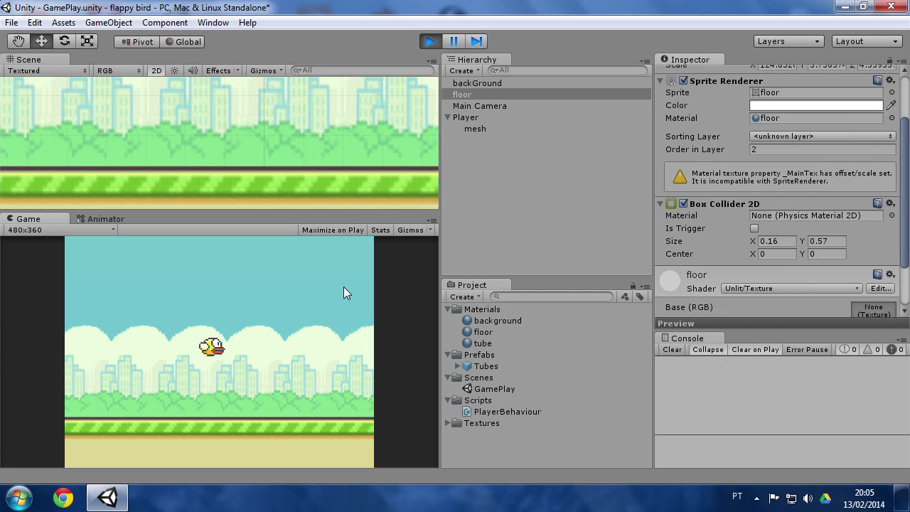
pyautogui.click(430, 42)
# Step: Attach the PlayerBehaviour script to Player and open it for editing
pyautogui.click(470, 118)
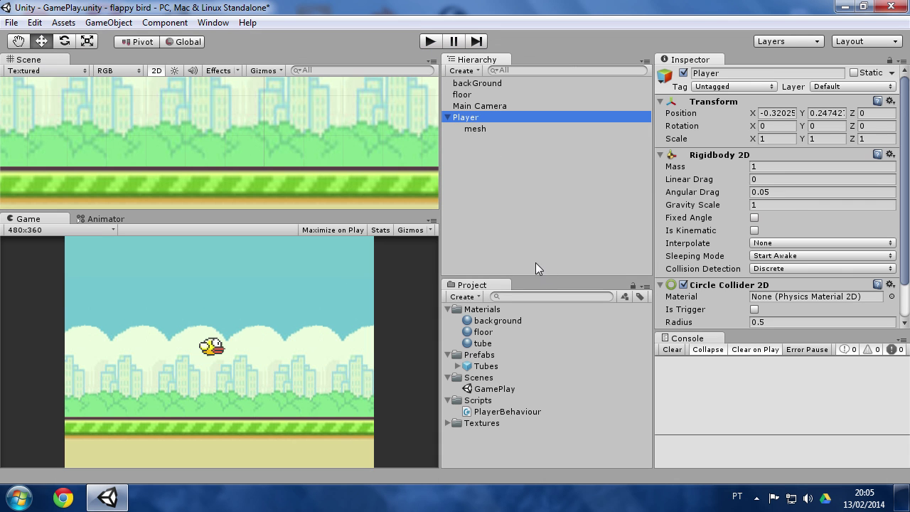
pyautogui.scroll(-3, 821, 270)
pyautogui.moveTo(501, 412); pyautogui.dragTo(746, 320)
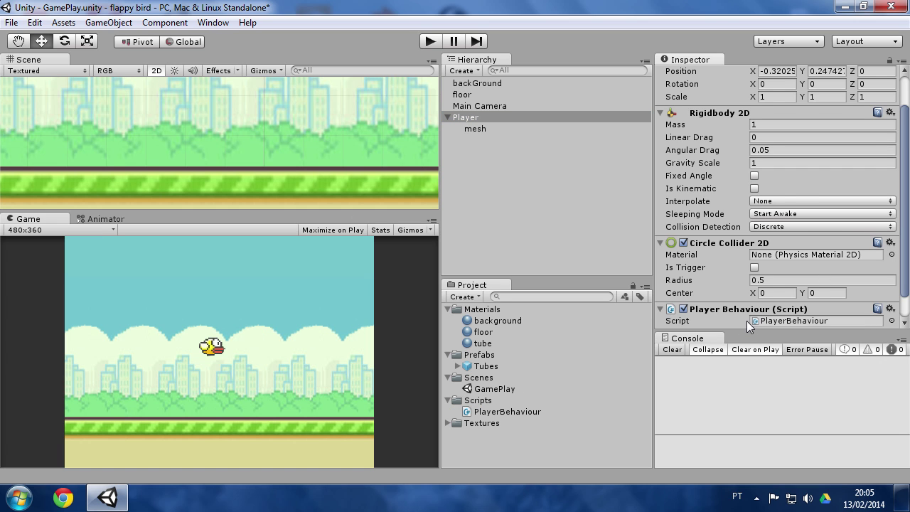
pyautogui.scroll(-2, 795, 305)
pyautogui.click(788, 293)
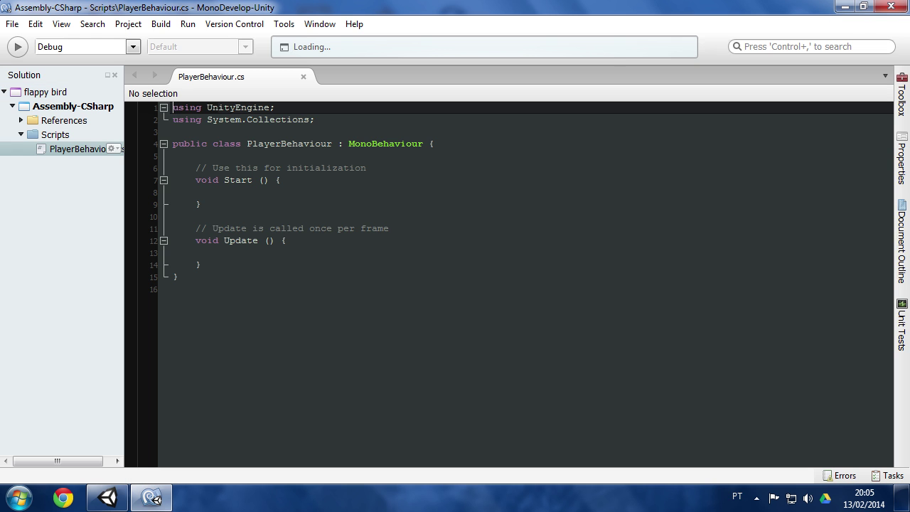
# Step: Declare 'public Transform mesh;' and 'public float forceFly;' and save the script
pyautogui.press('Return')
pyautogui.press('Return')
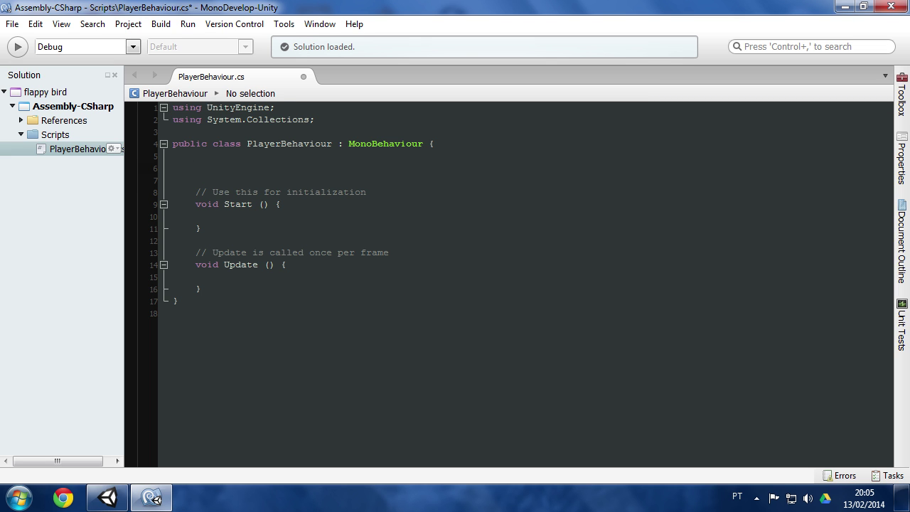
pyautogui.write('public ')
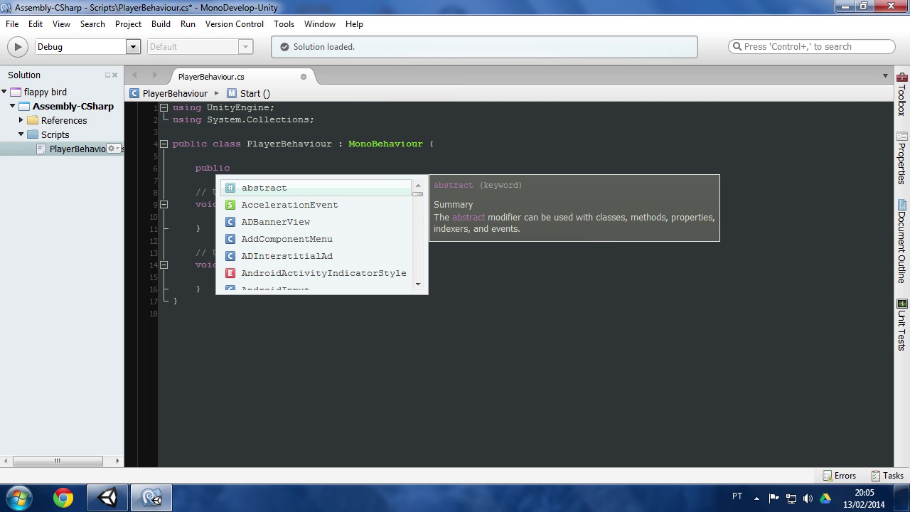
pyautogui.write('tra')
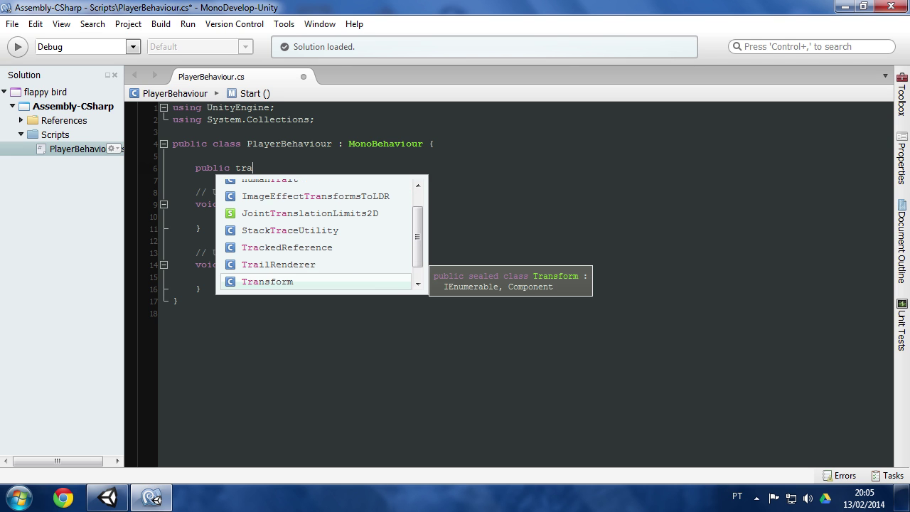
pyautogui.press('Return')
pyautogui.write('mesh;')
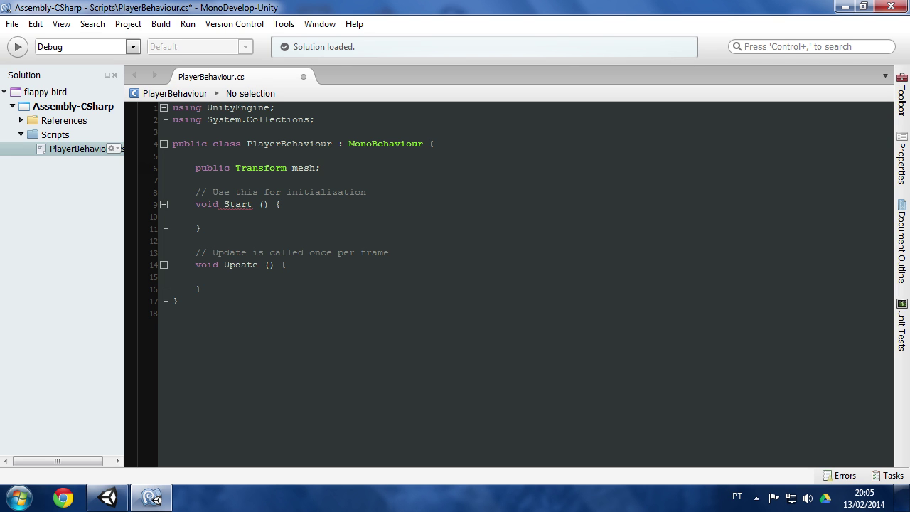
pyautogui.press('Return')
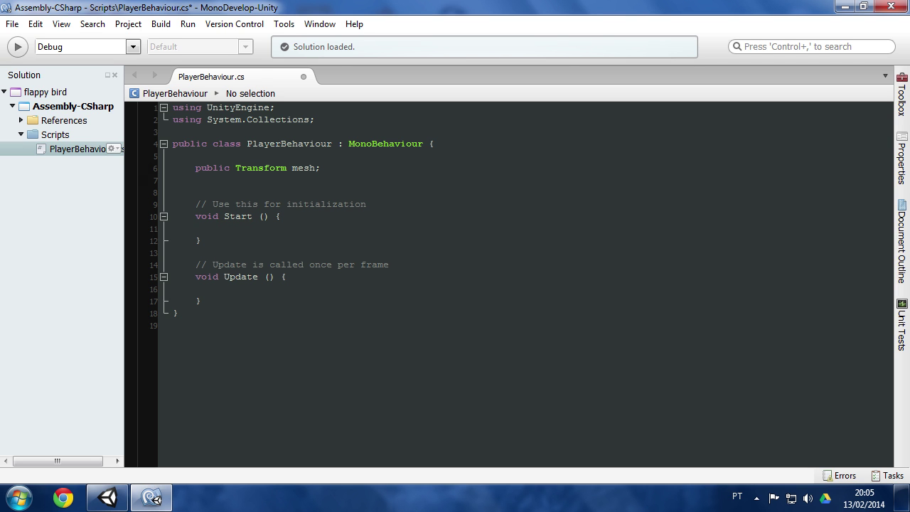
pyautogui.write('public float f')
pyautogui.write('orceFly;')
pyautogui.hotkey('ctrl', 's')
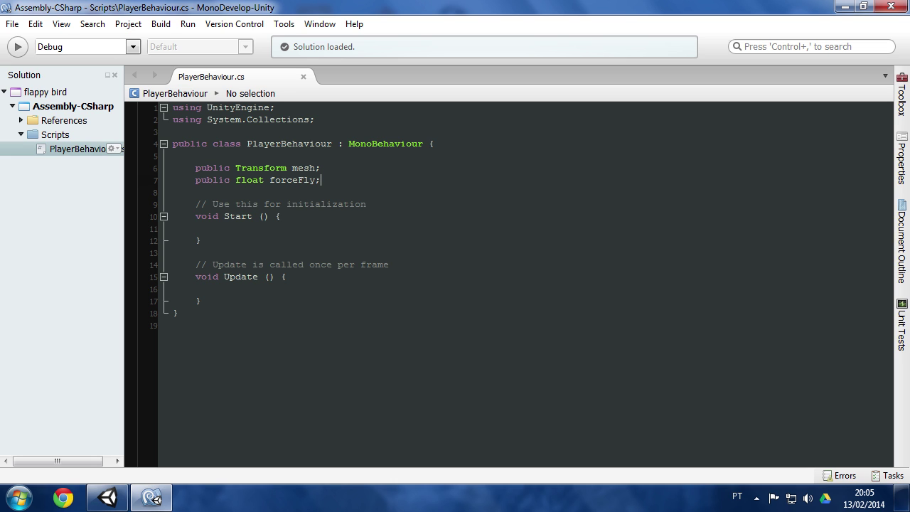
# Step: Check the Mesh and Force Fly fields in Unity, then start a third field declaration
pyautogui.click(294, 168)
pyautogui.click(108, 497)
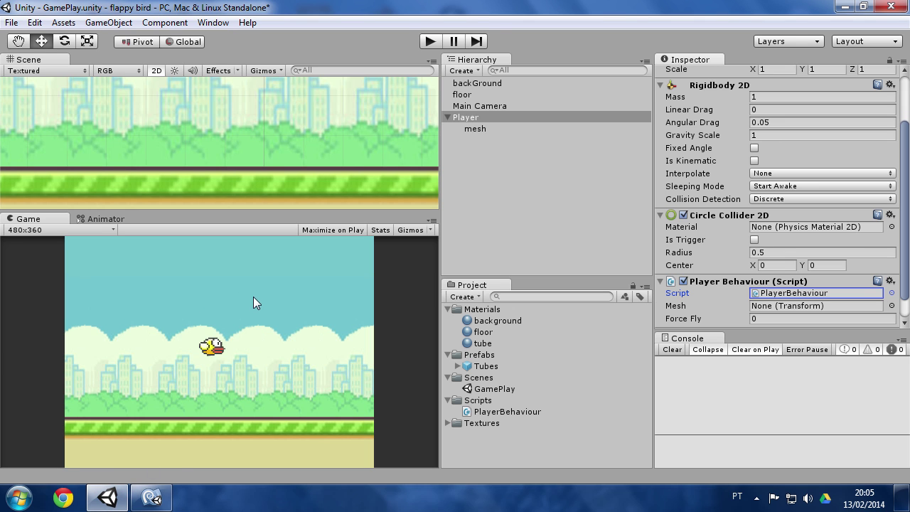
pyautogui.click(151, 497)
pyautogui.click(320, 180)
pyautogui.press('Return')
pyautogui.write('public Anu')
# Step: Declare 'private Animator animatorPlayer;' and save
pyautogui.press('BackSpace')
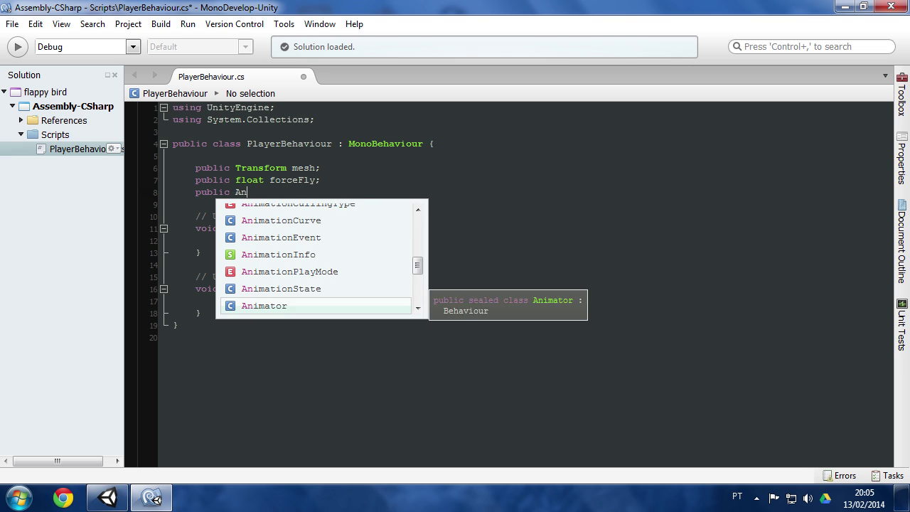
pyautogui.press('BackSpace')
pyautogui.press('BackSpace')
pyautogui.press('BackSpace')
pyautogui.press('BackSpace')
pyautogui.press('BackSpace')
pyautogui.press('BackSpace')
pyautogui.write('priv')
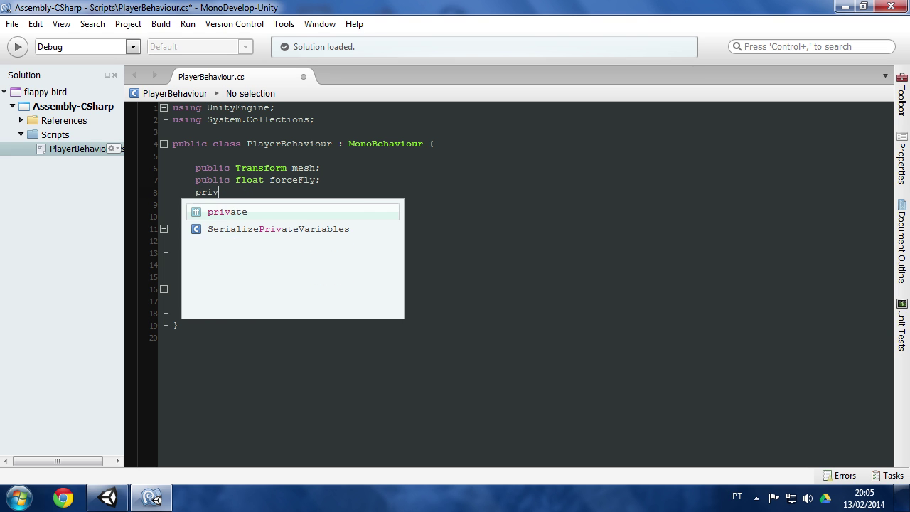
pyautogui.write('ate An')
pyautogui.press('Return')
pyautogui.write('animati')
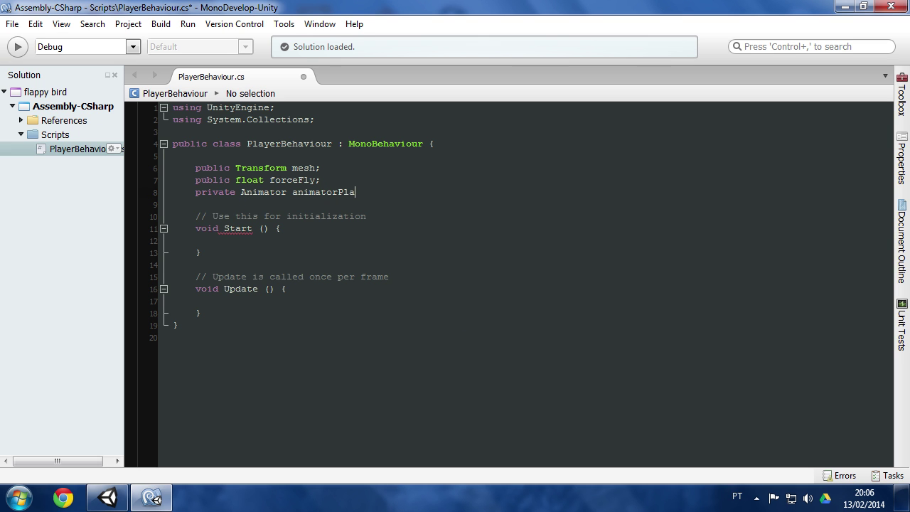
pyautogui.press('BackSpace')
pyautogui.hotkey('ctrl', 's')
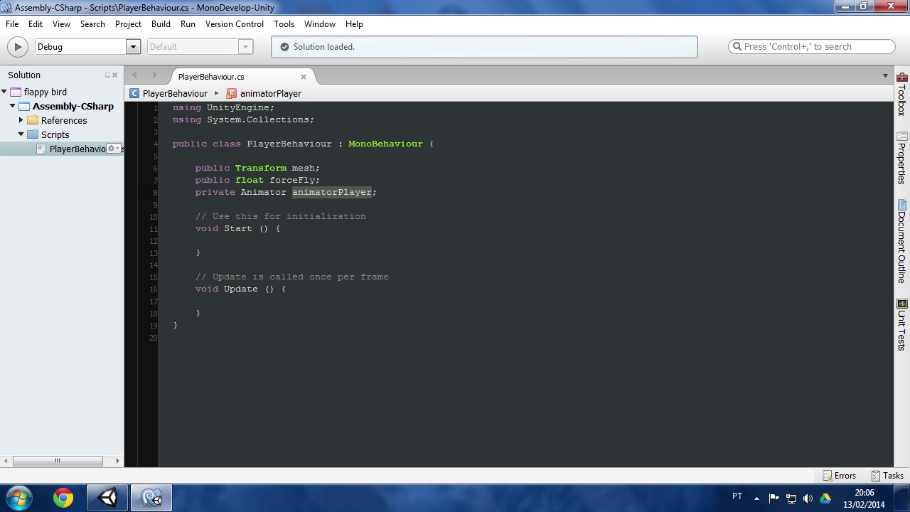
# Step: In Start, assign animatorPlayer = mesh.GetComponent<Animator>(); and save
pyautogui.click(219, 240)
pyautogui.write('animatorPlayer')
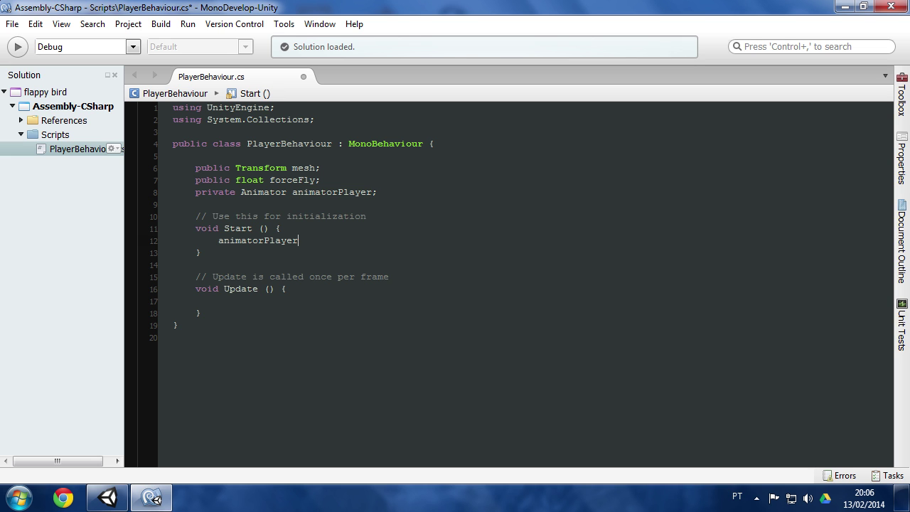
pyautogui.write('= m')
pyautogui.write('esh.get')
pyautogui.press('Up')
pyautogui.press('Up')
pyautogui.press('Up')
pyautogui.press('Up')
pyautogui.press('Up')
pyautogui.press('Up')
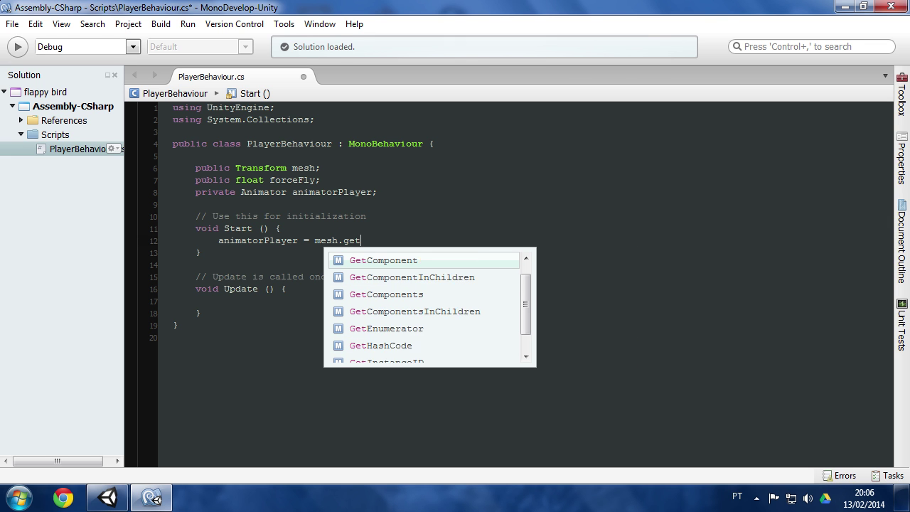
pyautogui.press('Return')
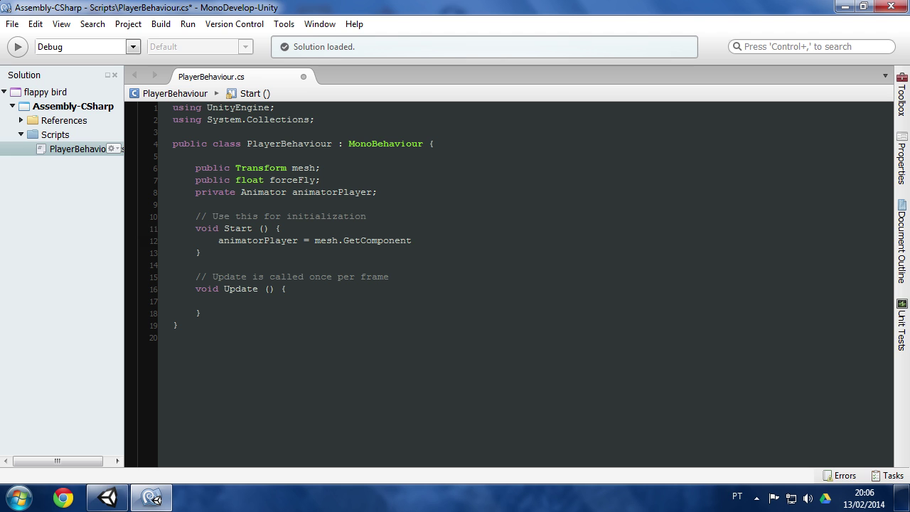
pyautogui.write('Animatort')
pyautogui.press('BackSpace')
pyautogui.press('BackSpace')
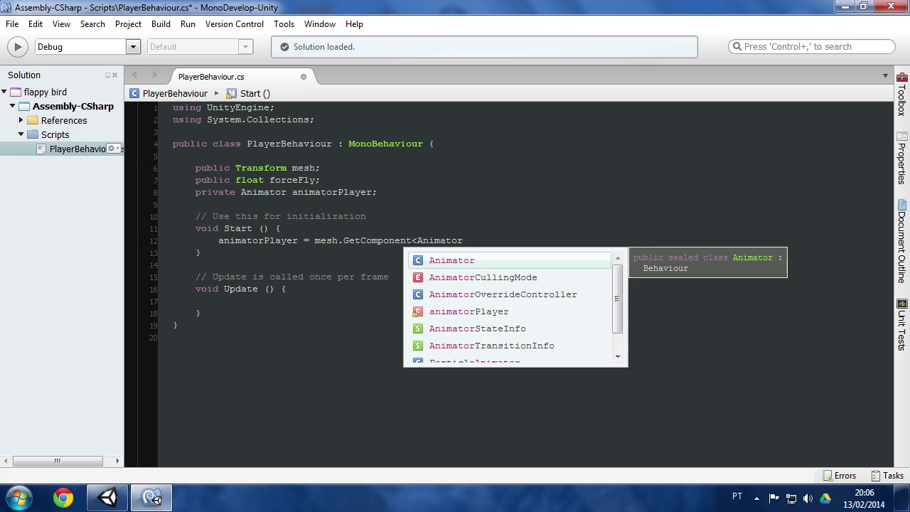
pyautogui.write('>();')
pyautogui.hotkey('ctrl', 's')
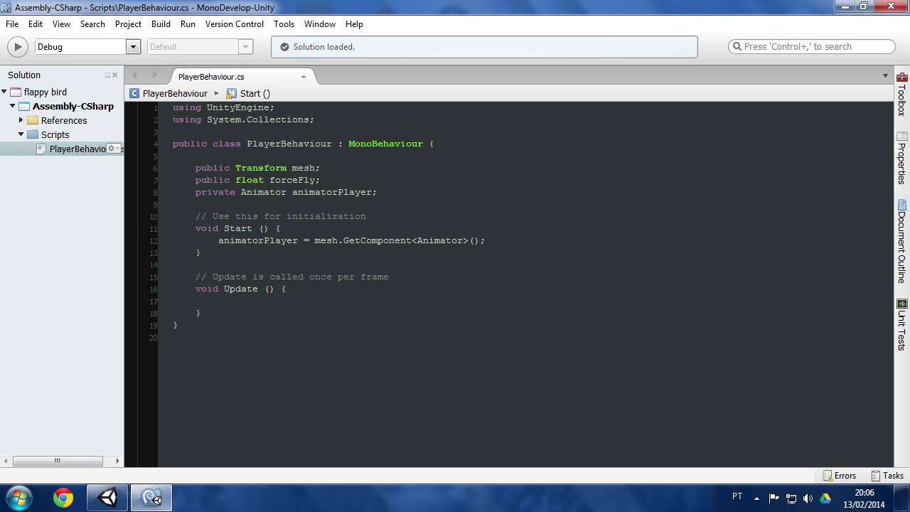
pyautogui.click(202, 252)
# Step: In Unity, uncheck Loop Time on the Player animation clip under Textures > Animation
pyautogui.click(108, 497)
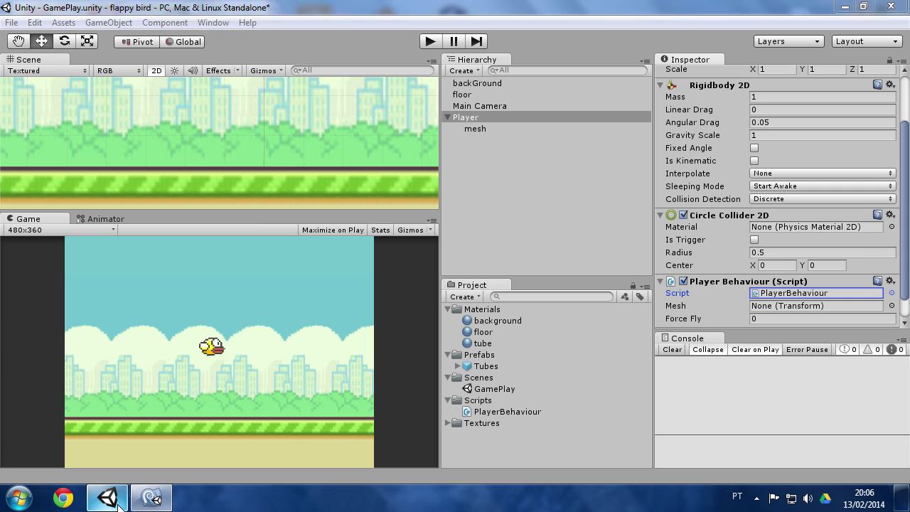
pyautogui.click(122, 220)
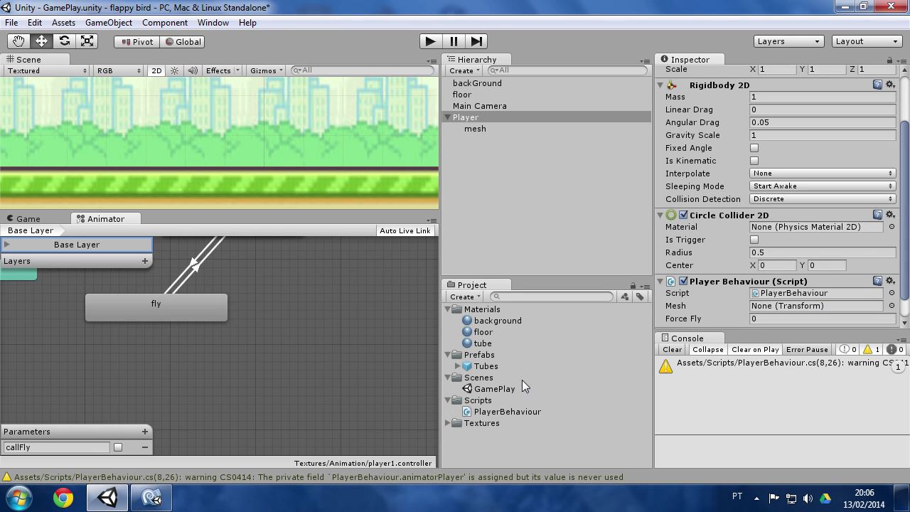
pyautogui.click(449, 423)
pyautogui.click(458, 434)
pyautogui.scroll(-3, 522, 438)
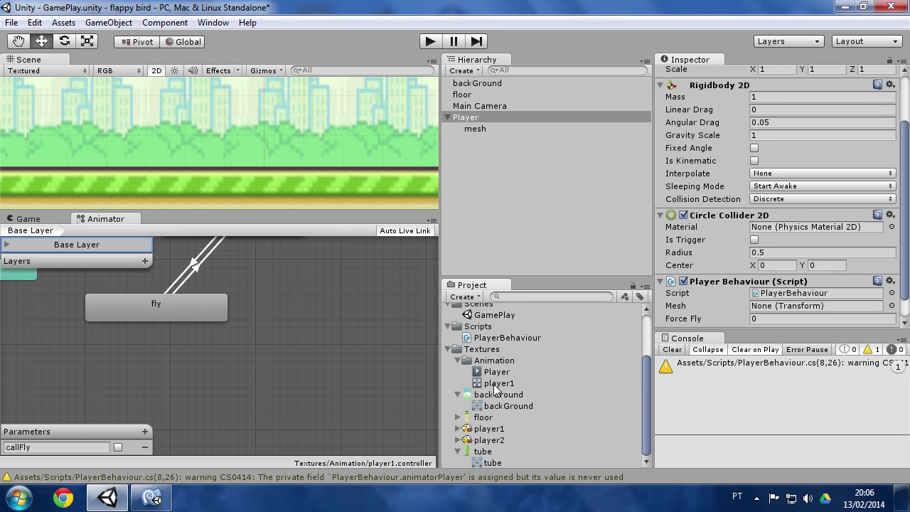
pyautogui.click(497, 384)
pyautogui.click(496, 372)
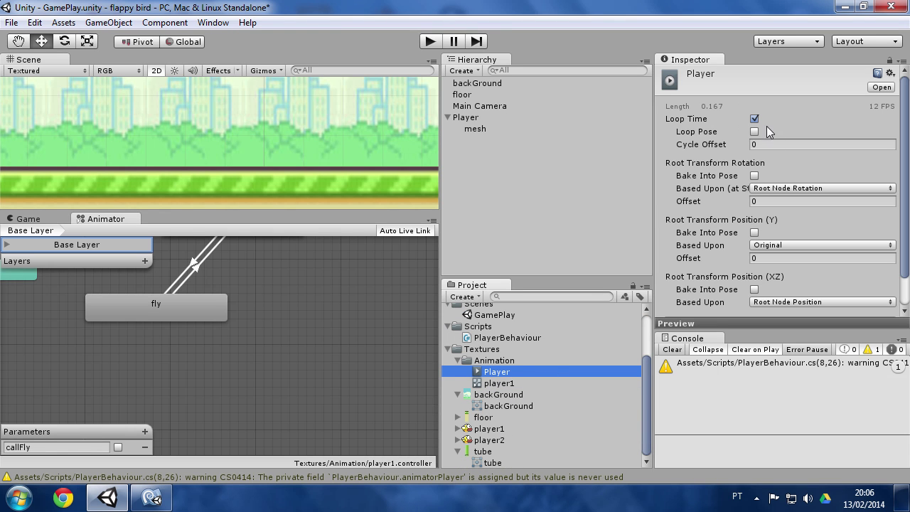
pyautogui.click(754, 118)
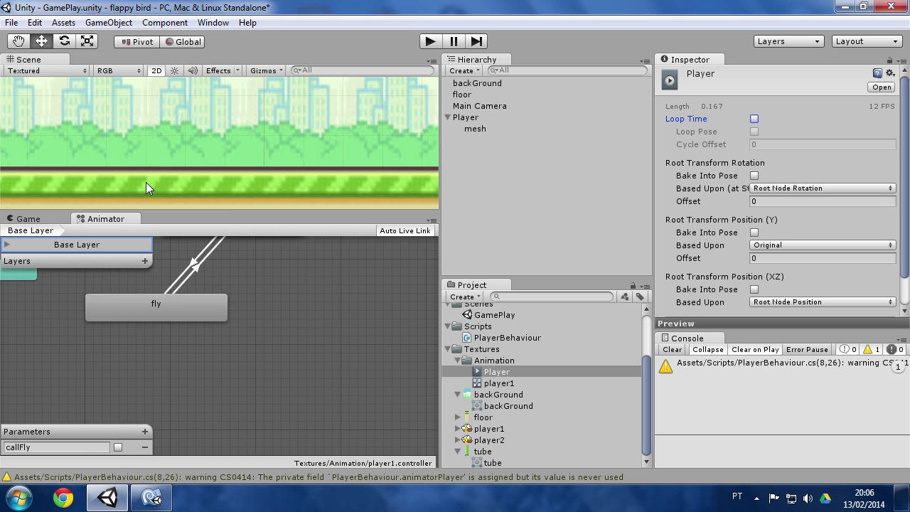
pyautogui.moveTo(252, 328); pyautogui.dragTo(275, 371, button='middle')
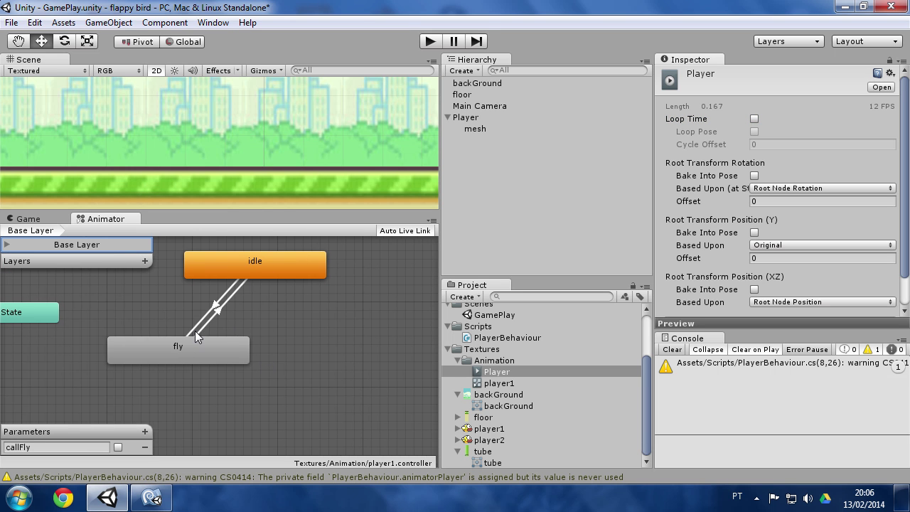
pyautogui.click(44, 219)
# Step: Add blank lines and a stray 'public' inside Update(), then bring Unity forward
pyautogui.click(153, 500)
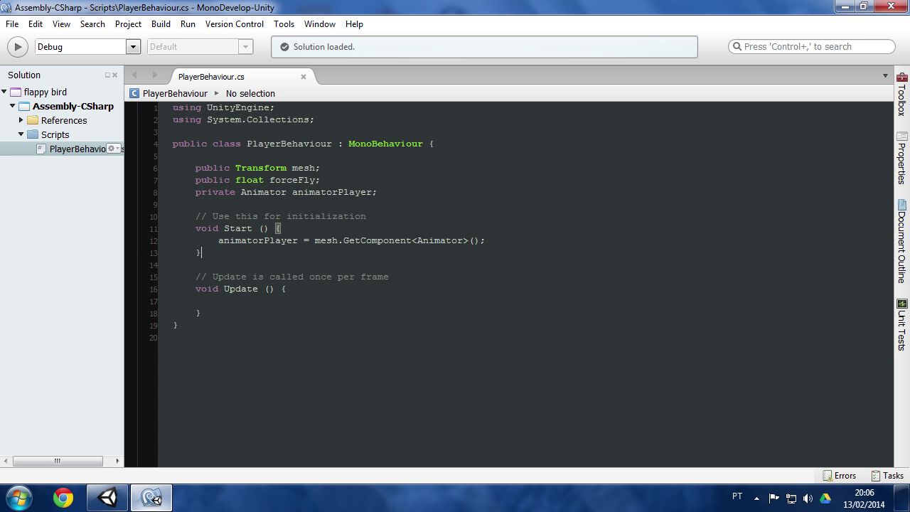
pyautogui.click(286, 289)
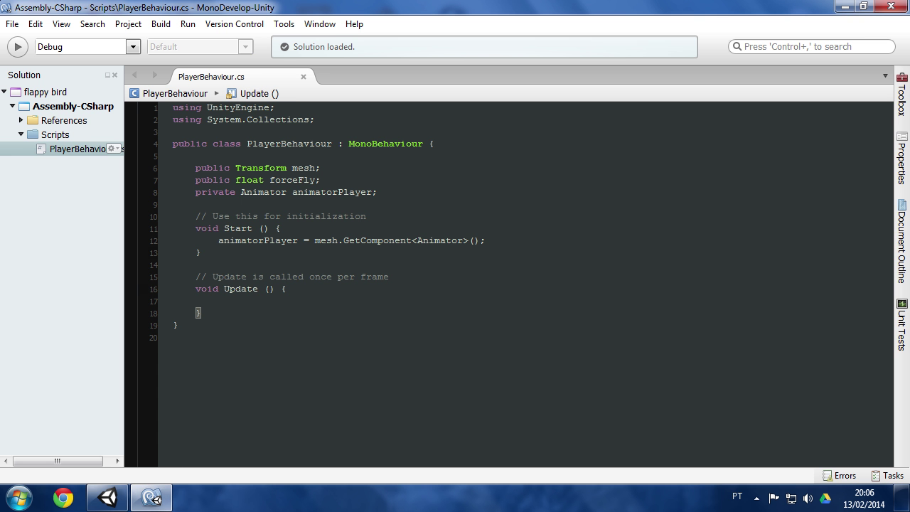
pyautogui.press('Return')
pyautogui.press('Return')
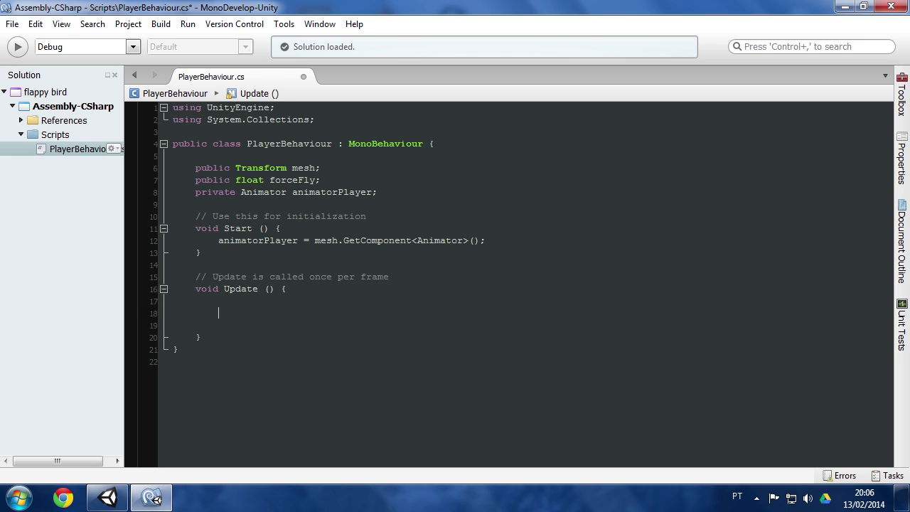
pyautogui.write('public')
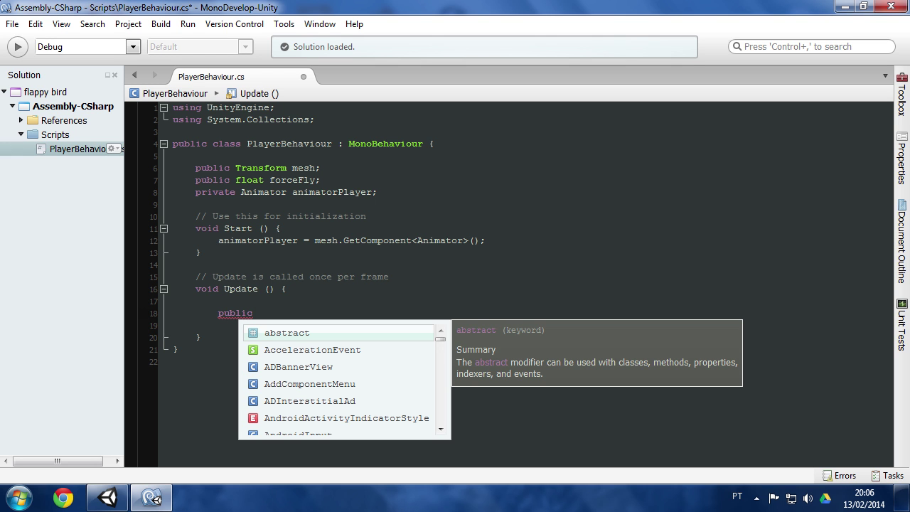
pyautogui.press('Escape')
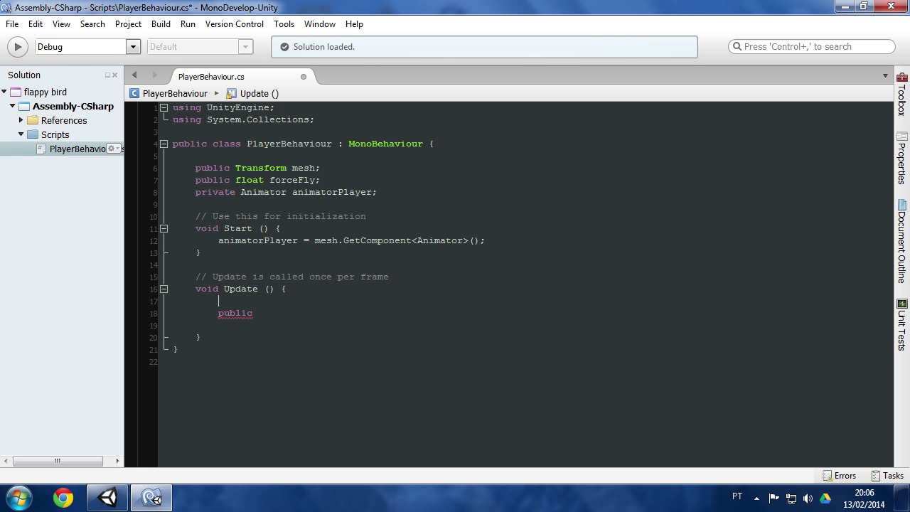
pyautogui.click(107, 497)
# Step: Open the Animation window and dock it beside the Game and Animator tabs
pyautogui.click(118, 223)
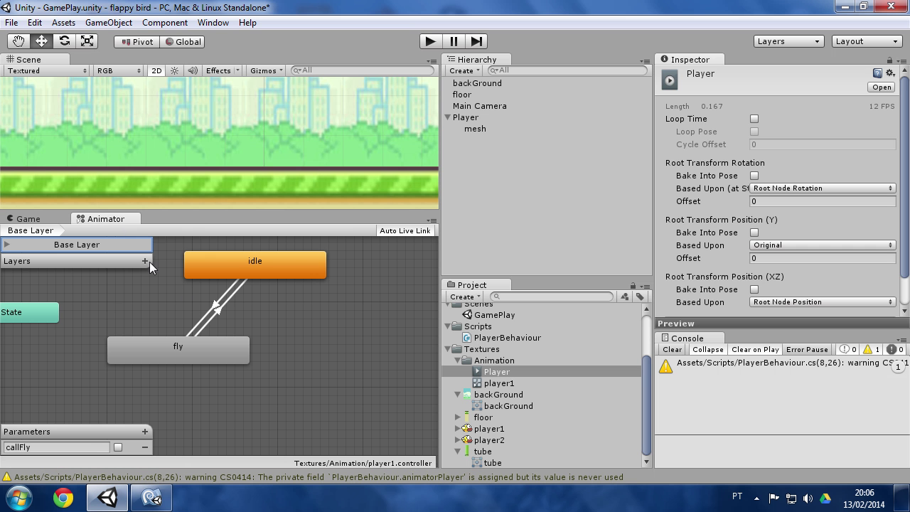
pyautogui.click(213, 23)
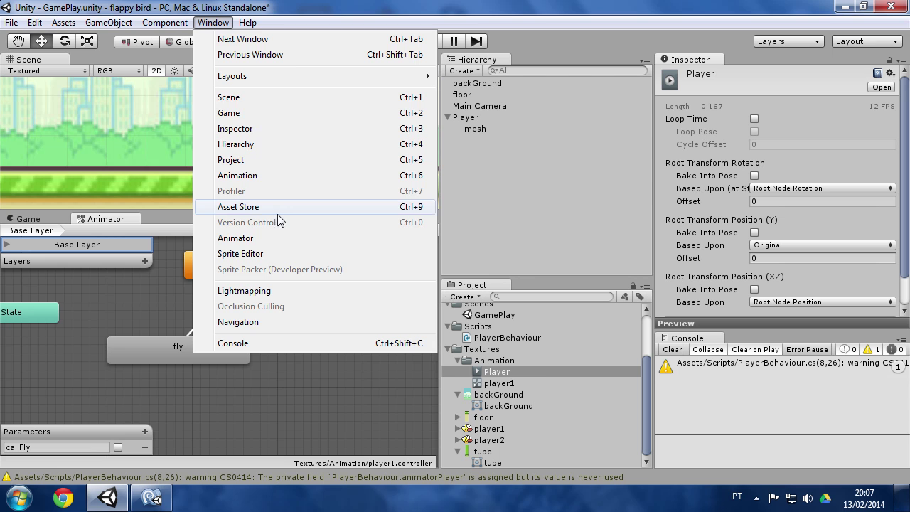
pyautogui.click(264, 176)
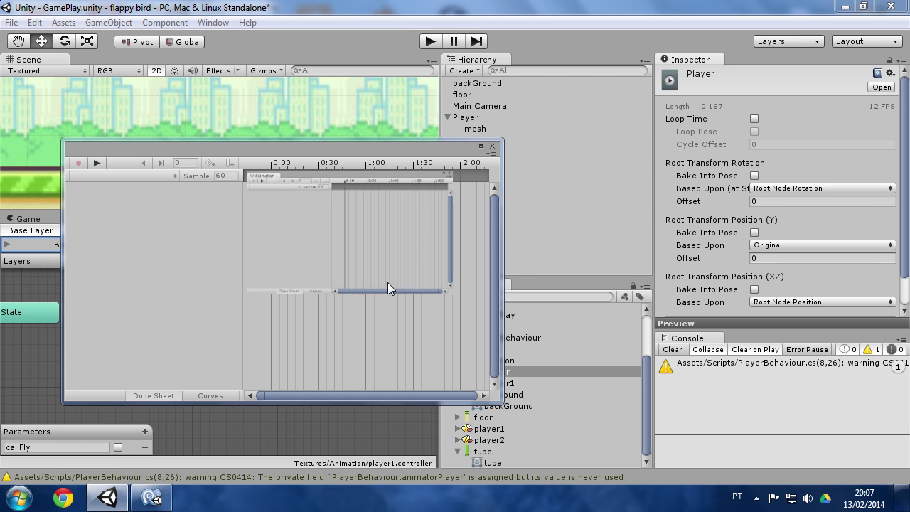
pyautogui.moveTo(73, 151); pyautogui.dragTo(275, 196)
pyautogui.moveTo(210, 178); pyautogui.dragTo(169, 285)
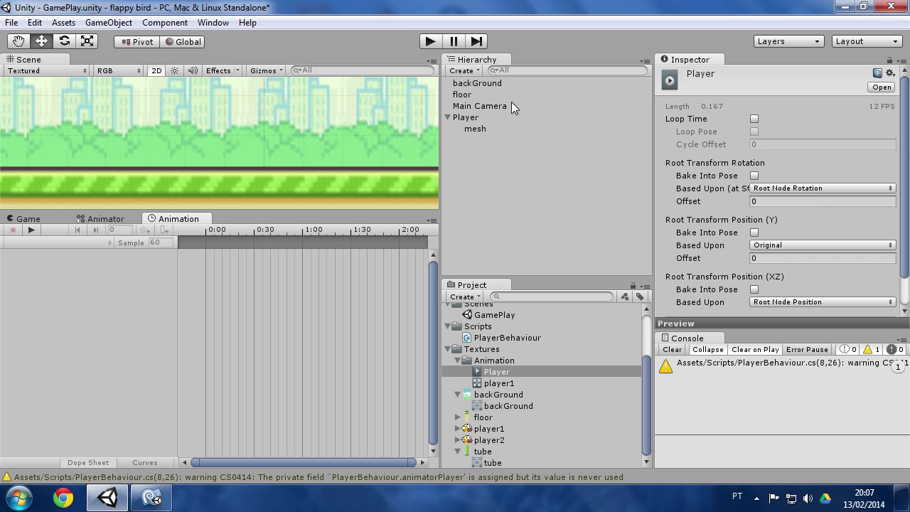
# Step: Record mesh sprite keyframes at frames 0 and 1, shift one later, then stop recording
pyautogui.click(475, 129)
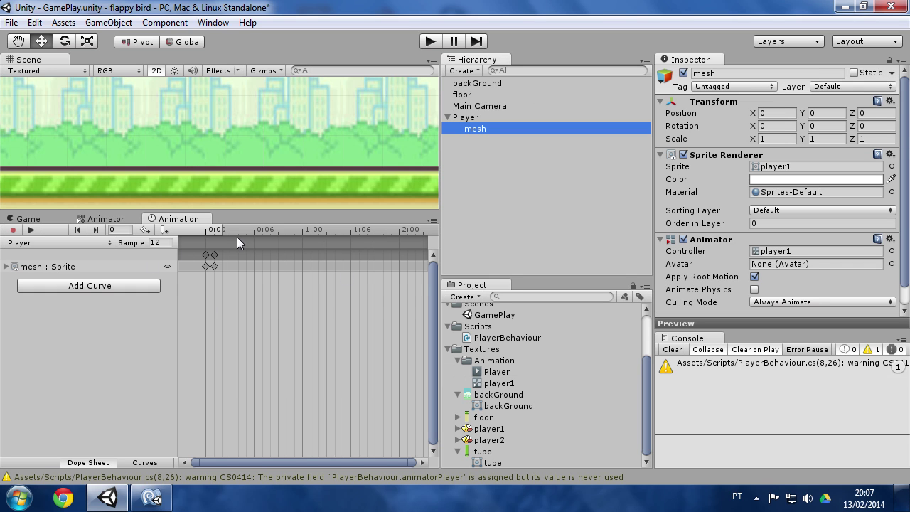
pyautogui.click(208, 230)
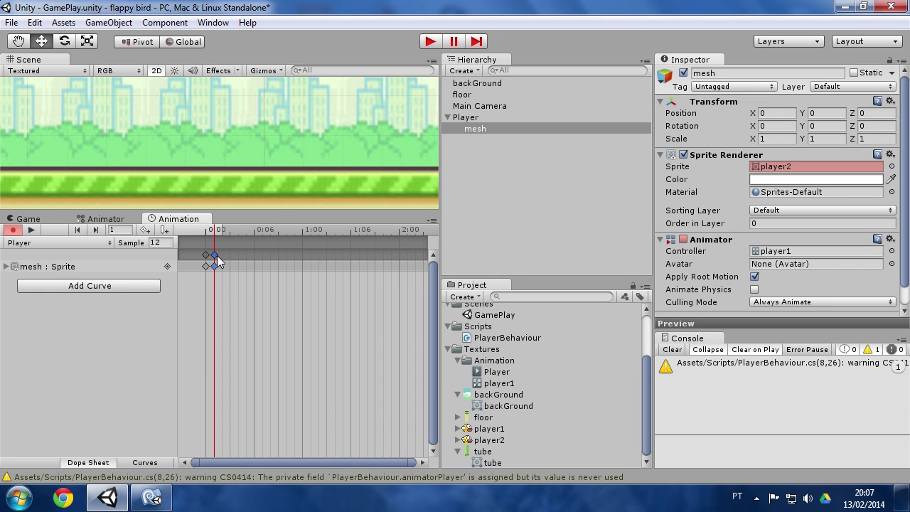
pyautogui.click(223, 231)
pyautogui.press('k')
pyautogui.click(209, 232)
pyautogui.doubleClick(475, 128)
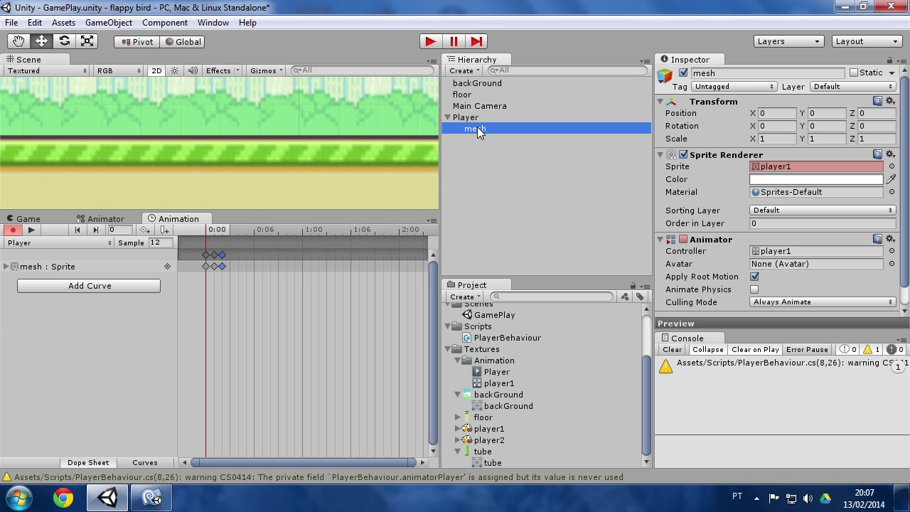
pyautogui.moveTo(214, 232)
pyautogui.mouseDown()
pyautogui.moveTo(206, 235)
pyautogui.moveTo(238, 254)
pyautogui.moveTo(223, 255)
pyautogui.moveTo(251, 235)
pyautogui.moveTo(206, 240)
pyautogui.mouseUp()
pyautogui.click(215, 256)
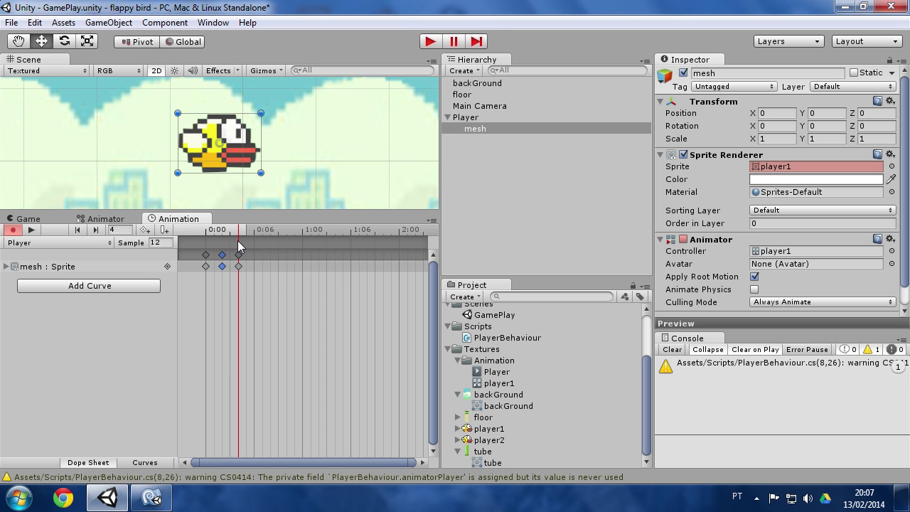
pyautogui.click(13, 229)
# Step: Return to PlayerBehaviour.cs in MonoDevelop and select the stray word 'public'
pyautogui.click(24, 219)
pyautogui.click(151, 497)
pyautogui.click(258, 313)
pyautogui.moveTo(259, 313); pyautogui.dragTo(217, 313)
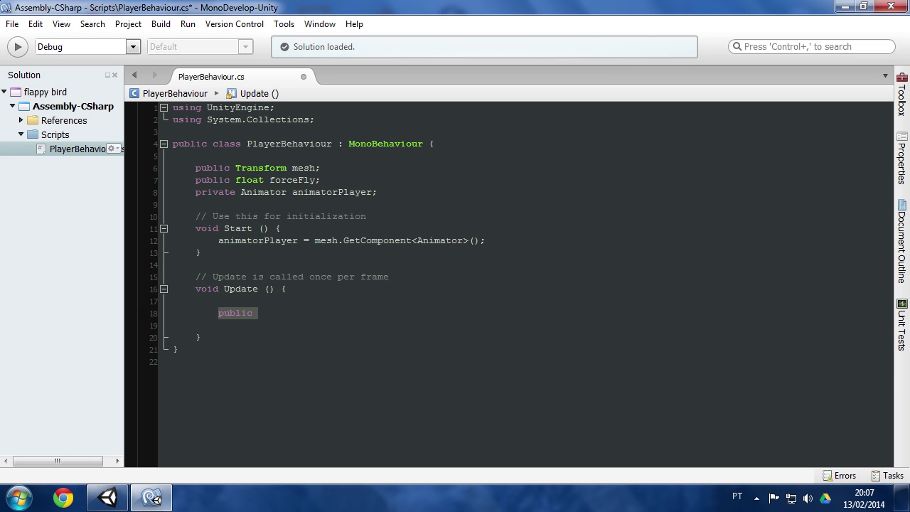
# Step: Delete the stray 'public' and start an if(Input.GetMouseButtonDown(0)) block in Update()
pyautogui.press('BackSpace')
pyautogui.hotkey('ctrl', 's')
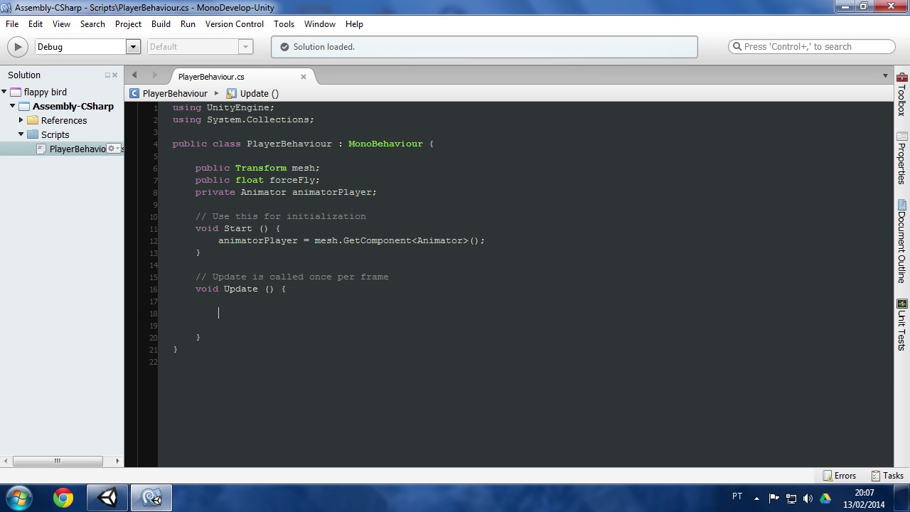
pyautogui.write('if(')
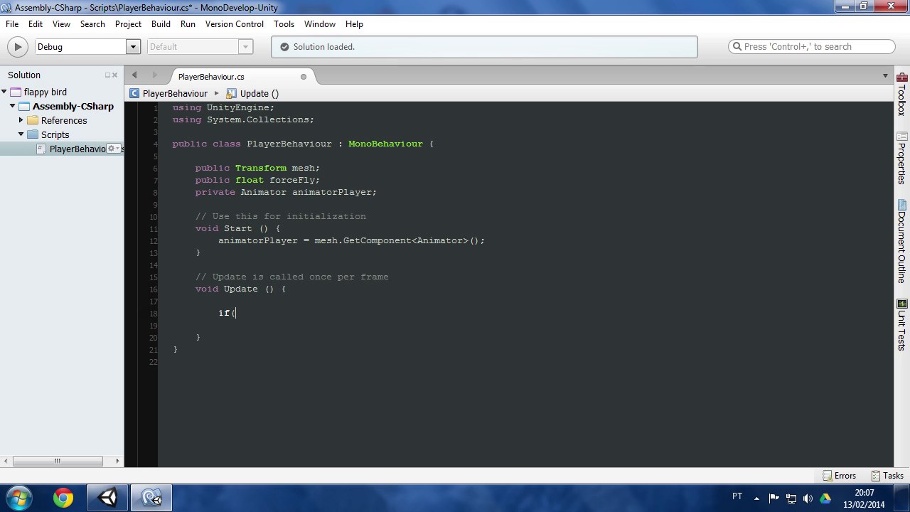
pyautogui.write('Input.mouse')
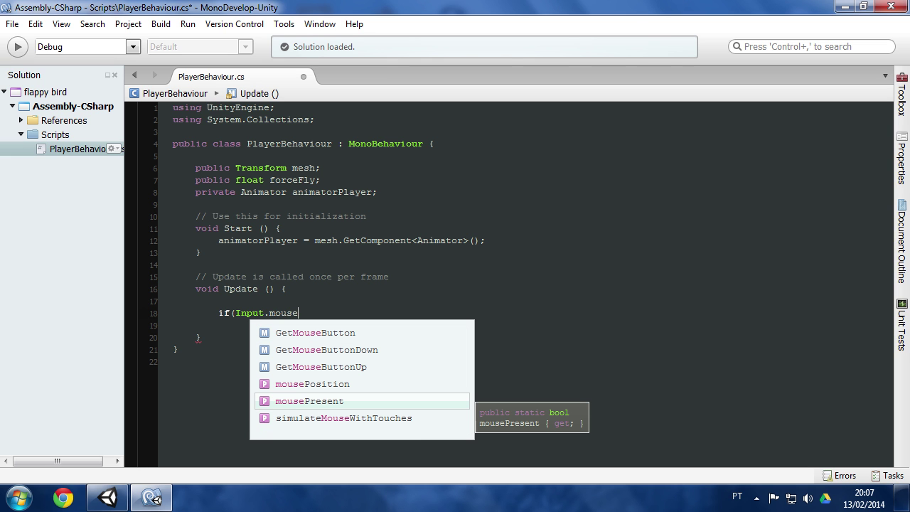
pyautogui.press('Up')
pyautogui.press('Up')
pyautogui.press('Up')
pyautogui.press('Return')
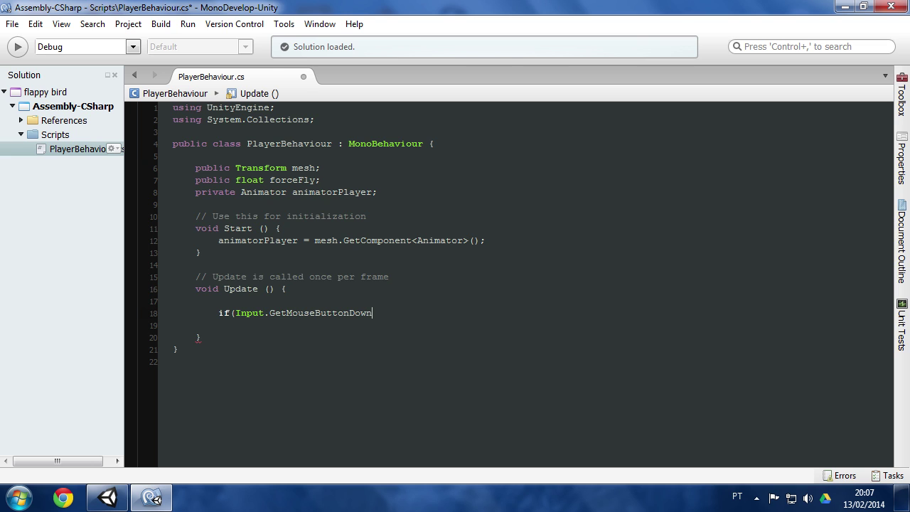
pyautogui.write('(0)')
pyautogui.write(')')
pyautogui.write('{')
pyautogui.press('Return')
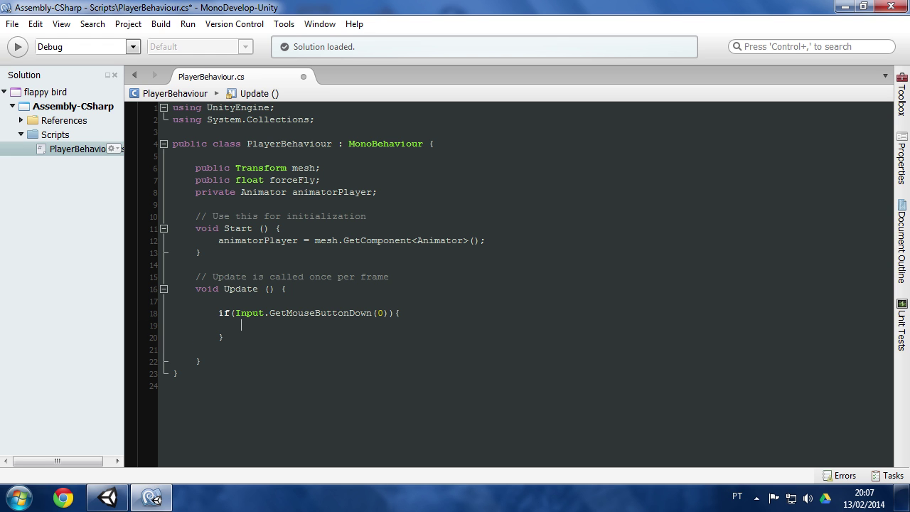
# Step: Inside the block, call animatorPlayer.SetBool("callFly", true); and save the script
pyautogui.write('anima')
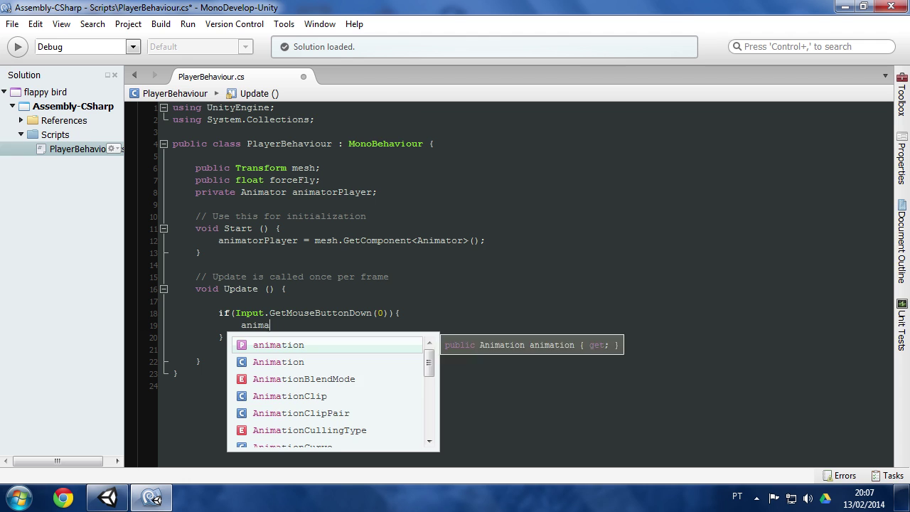
pyautogui.write('torPl')
pyautogui.press('Return')
pyautogui.write('.')
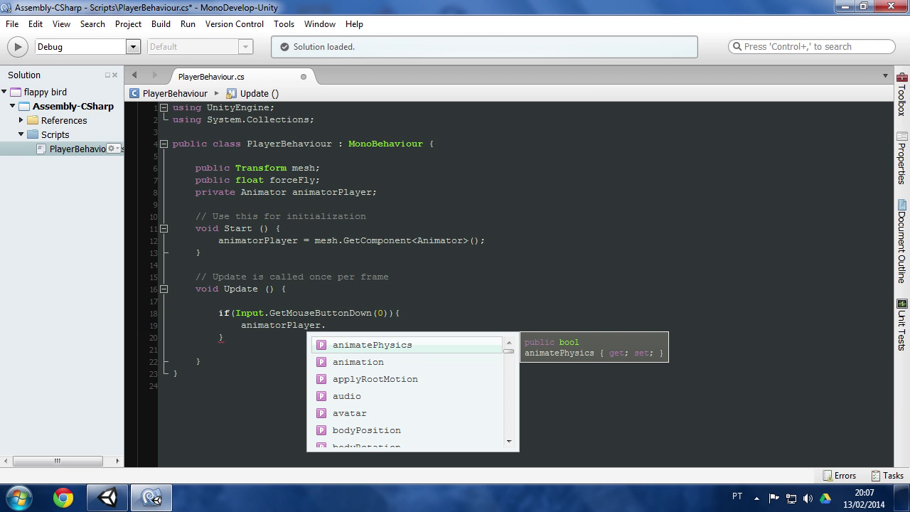
pyautogui.write('set')
pyautogui.press('Return')
pyautogui.write('(')
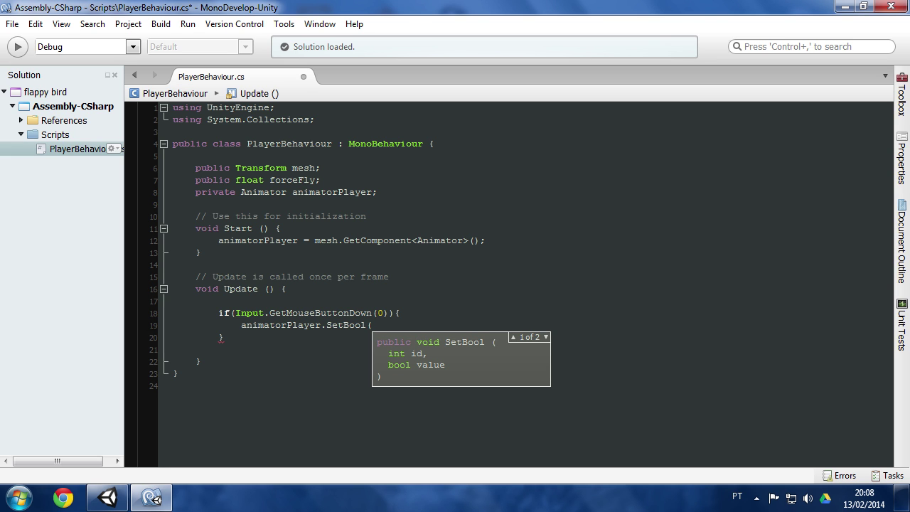
pyautogui.write('"')
pyautogui.write('cal')
pyautogui.press('BackSpace')
pyautogui.press('BackSpace')
pyautogui.press('BackSpace')
pyautogui.write('callFly"')
pyautogui.write(', true);')
pyautogui.hotkey('ctrl', 's')
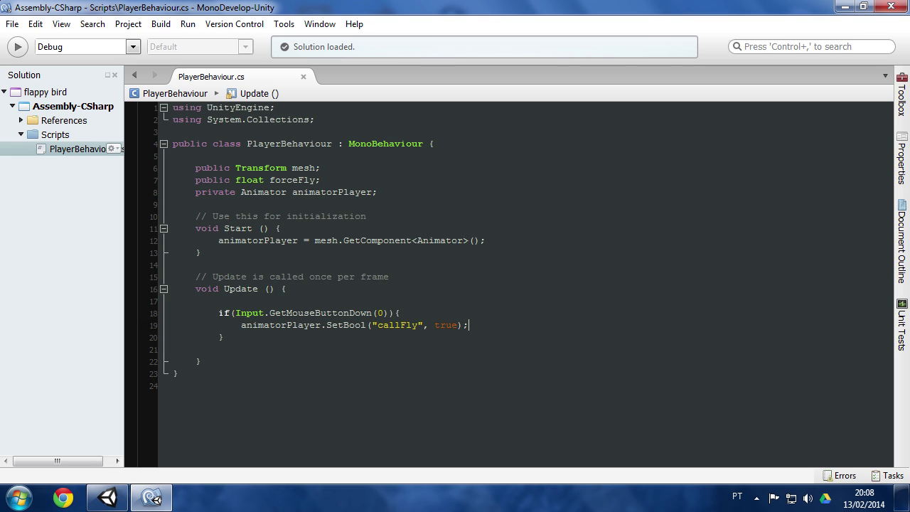
pyautogui.click(224, 337)
pyautogui.click(309, 325)
pyautogui.click(399, 312)
pyautogui.click(225, 337)
pyautogui.click(122, 508)
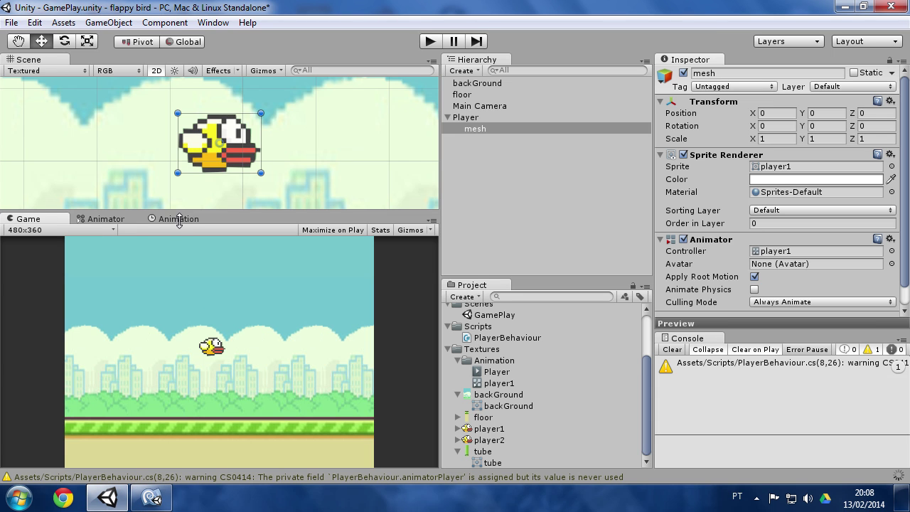
pyautogui.click(107, 219)
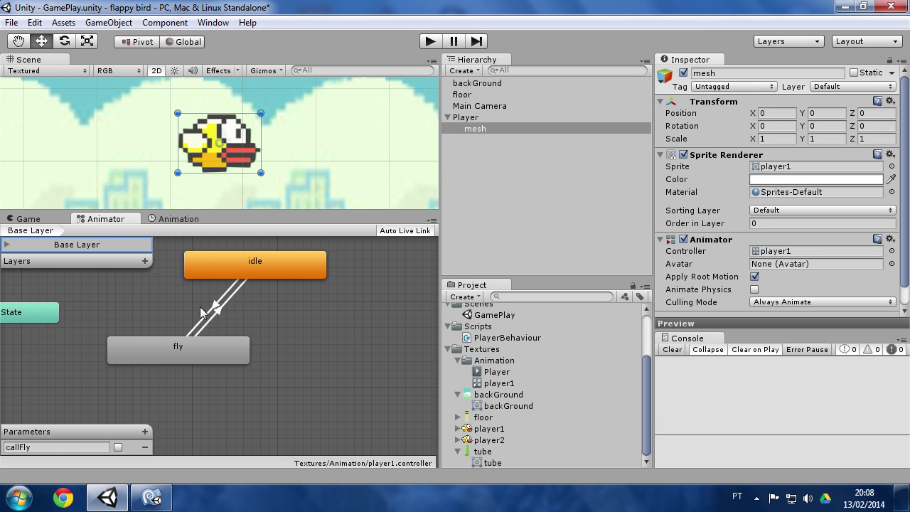
pyautogui.click(209, 314)
pyautogui.click(208, 325)
pyautogui.click(211, 313)
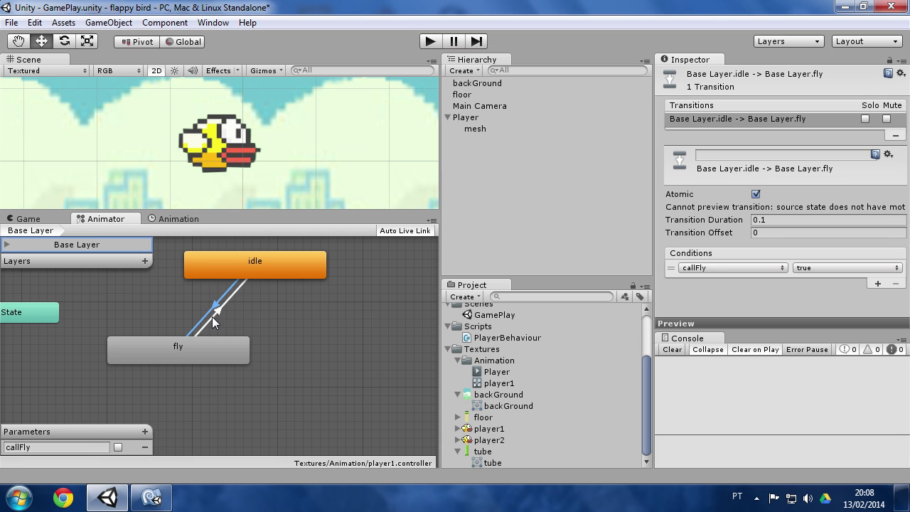
pyautogui.click(201, 340)
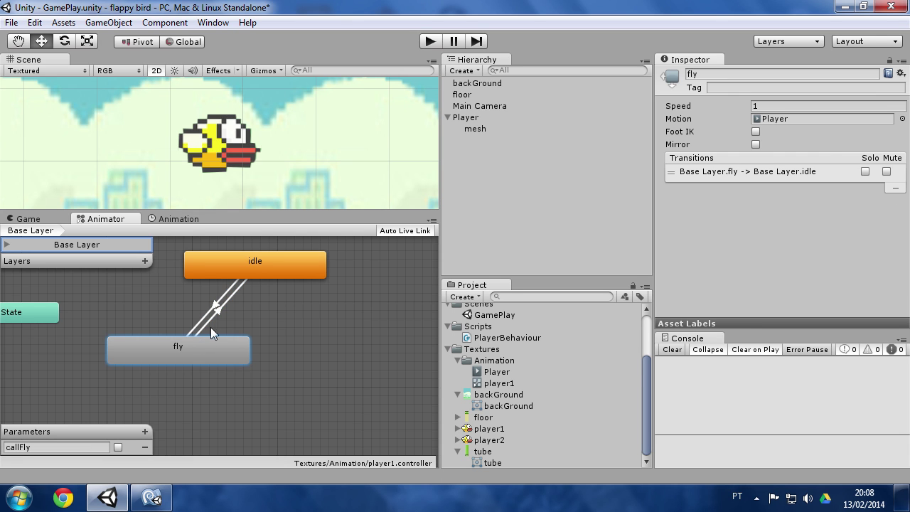
pyautogui.click(213, 322)
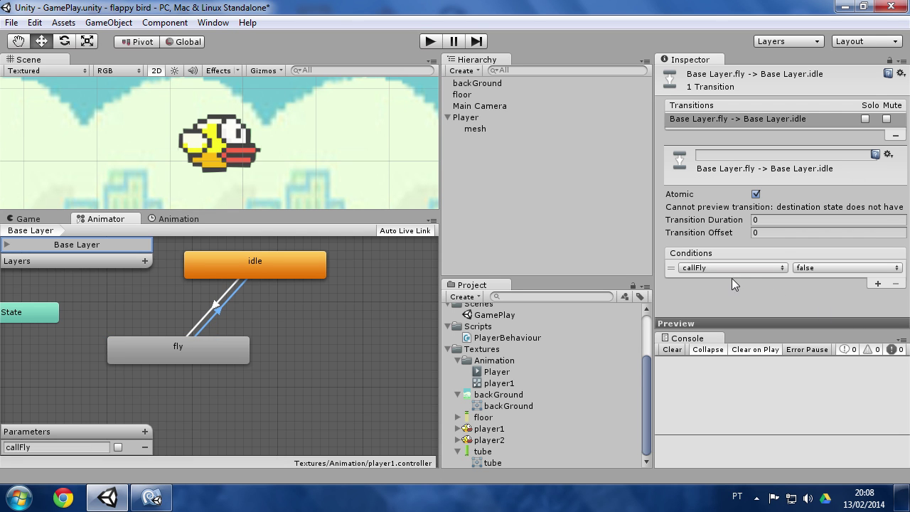
pyautogui.click(151, 497)
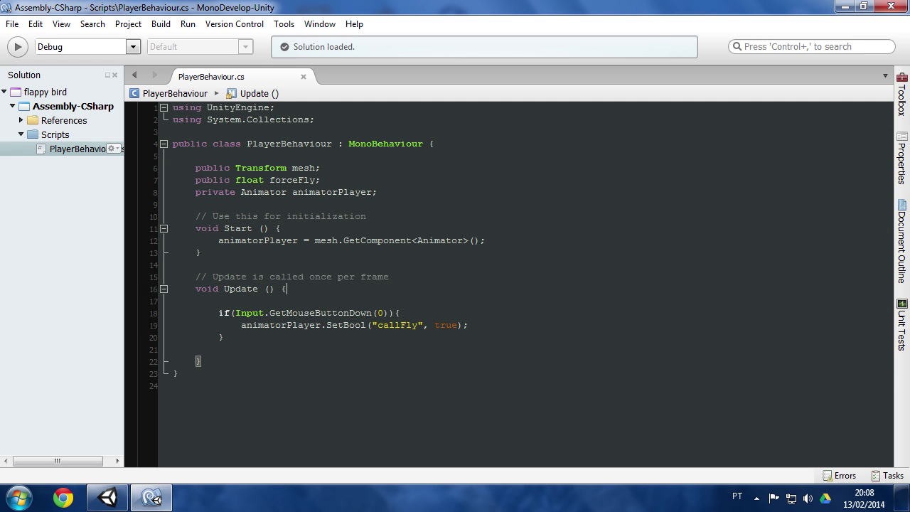
# Step: Declare private float currentTimeToAnim and private bool inAnim, then save
pyautogui.click(378, 192)
pyautogui.press('Return')
pyautogui.press('Return')
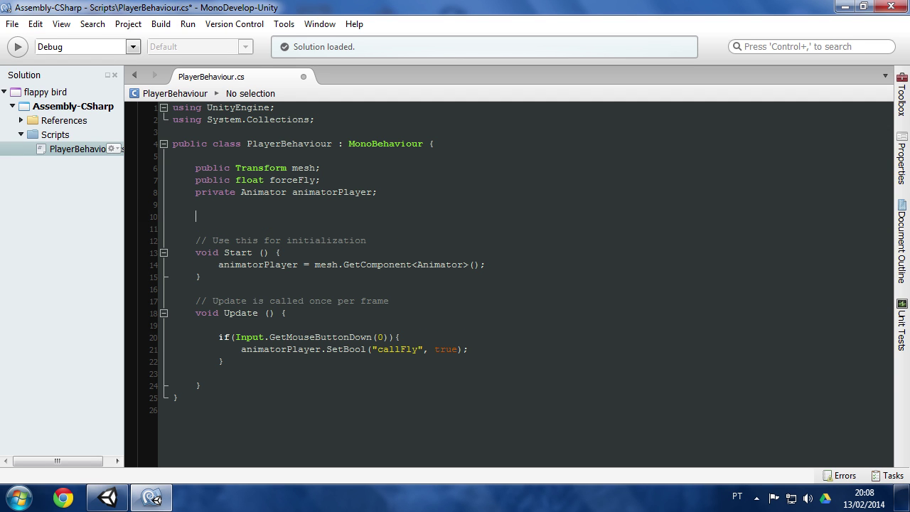
pyautogui.write('private ')
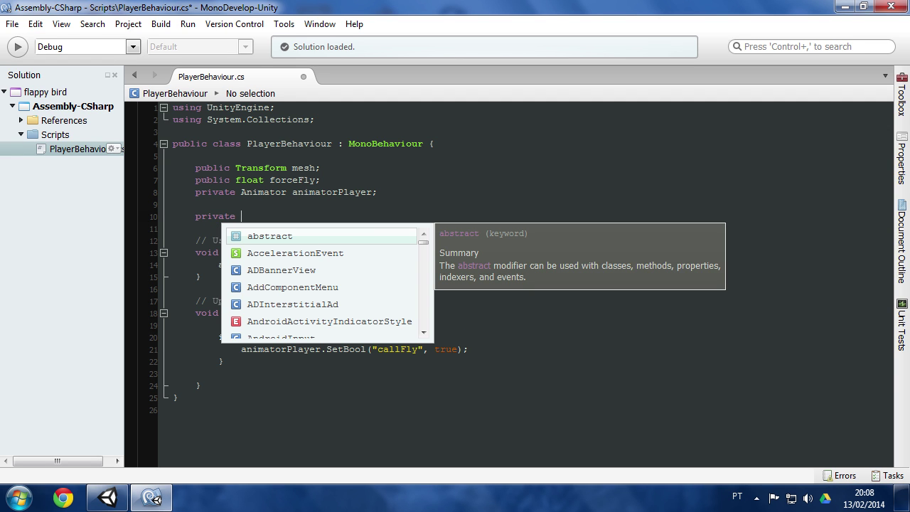
pyautogui.write('float current')
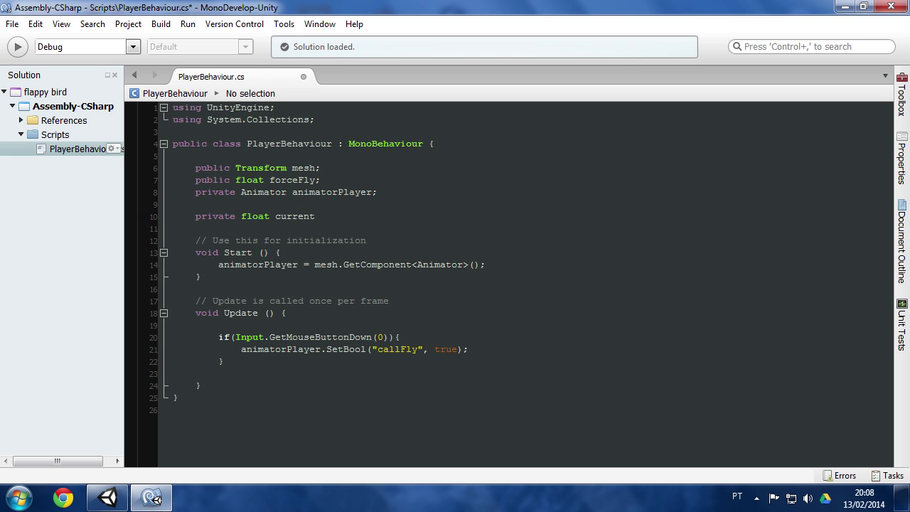
pyautogui.write('TimeTOA')
pyautogui.press('BackSpace')
pyautogui.press('BackSpace')
pyautogui.write('oAnim')
pyautogui.press('Return')
pyautogui.write('p')
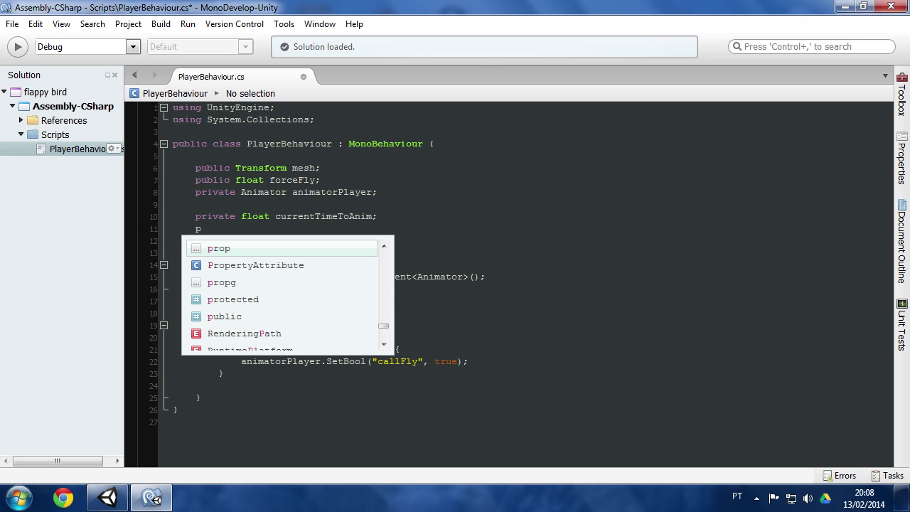
pyautogui.write('rivate bool inAnim;')
pyautogui.hotkey('ctrl', 's')
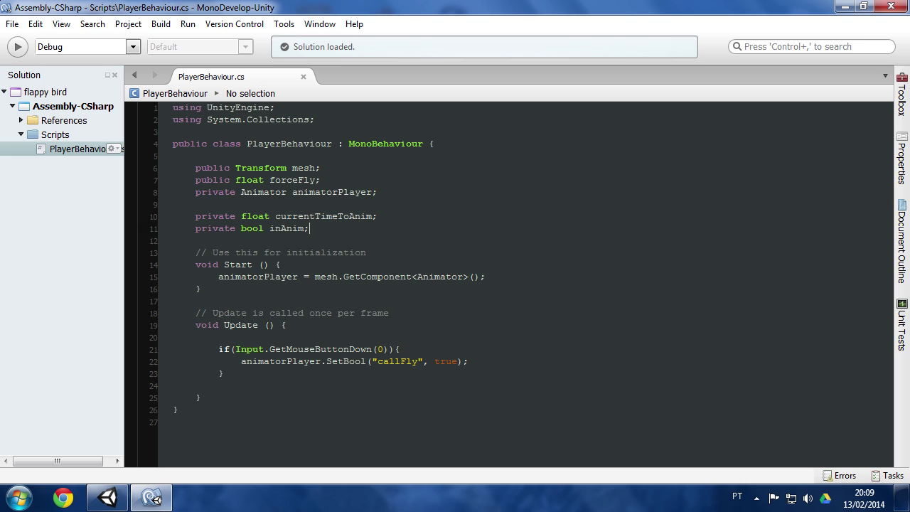
# Step: Add inAnim = true; inside the mouse-click block
pyautogui.click(469, 361)
pyautogui.press('Return')
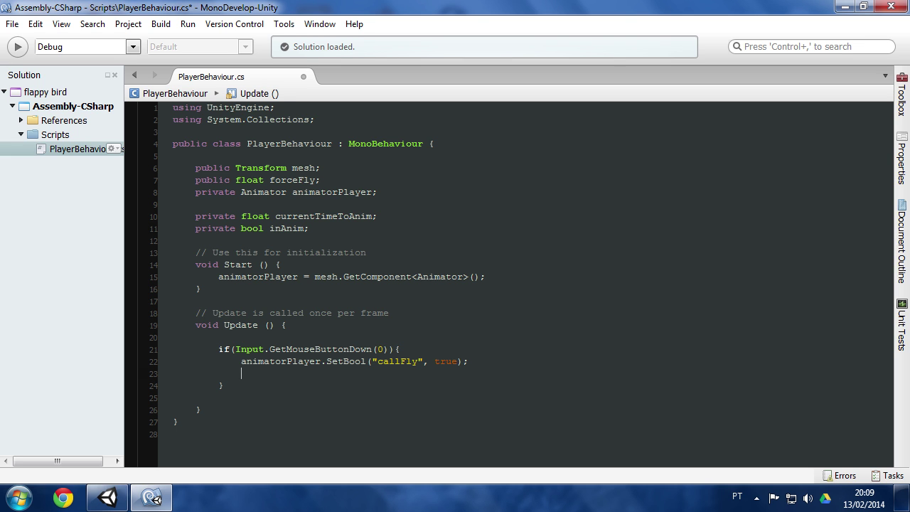
pyautogui.write('inAnim = true;')
pyautogui.press('Return')
pyautogui.press('Return')
pyautogui.press('Up')
# Step: Add if(inAnim){ currentTimeToAnim += Time.deltaTime; } and begin a time check
pyautogui.write('inAnim){')
pyautogui.press('Return')
pyautogui.press('Up')
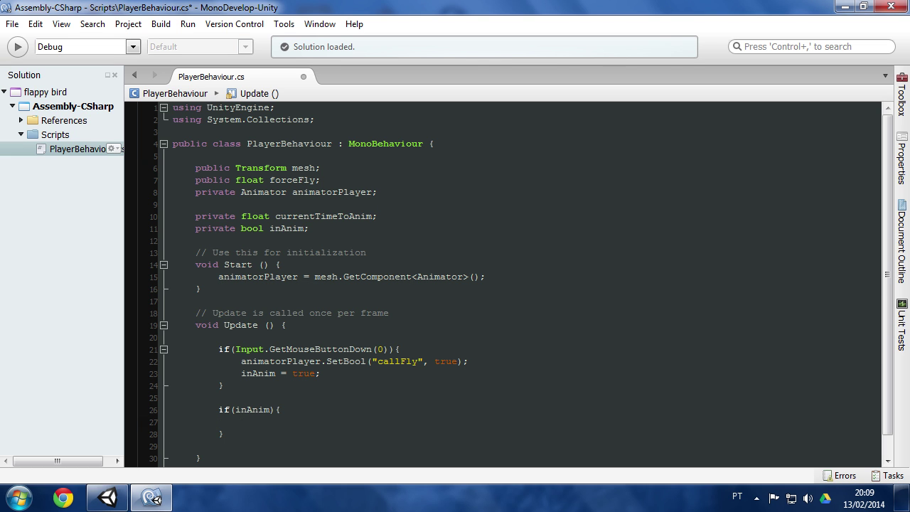
pyautogui.scroll(-1, 521, 284)
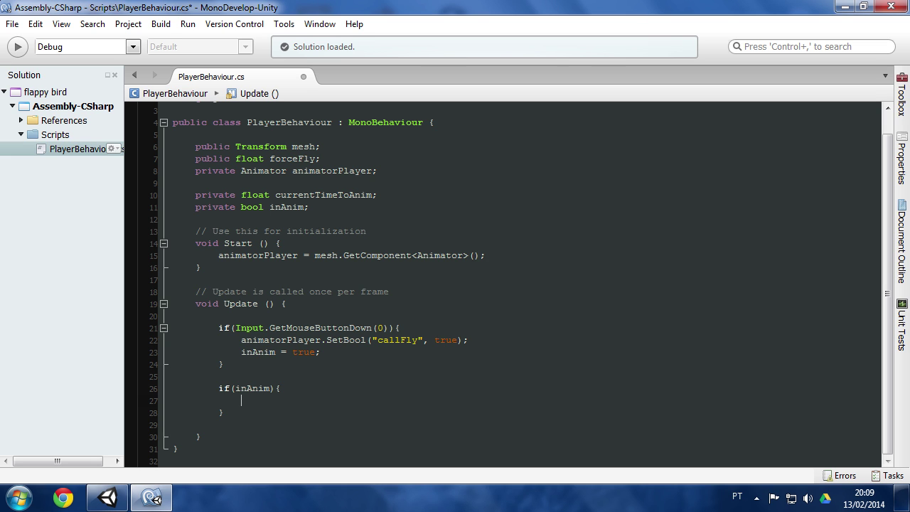
pyautogui.write('curr')
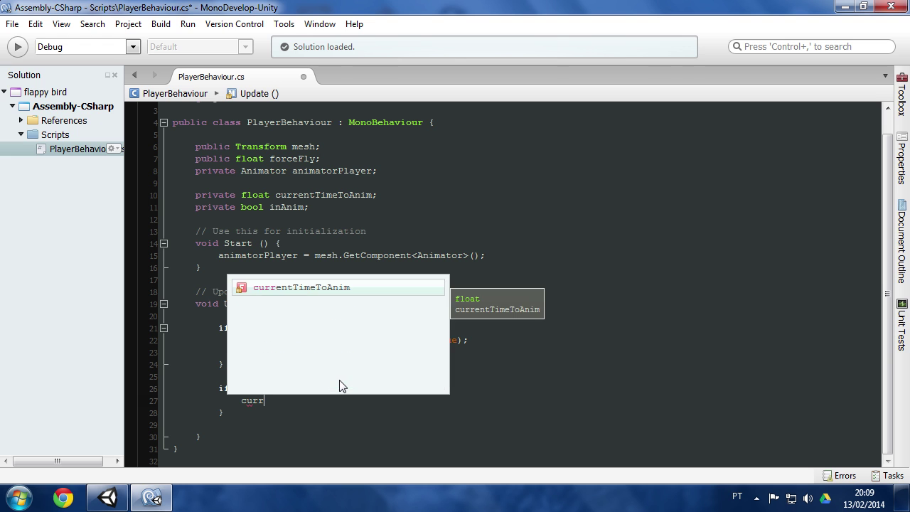
pyautogui.press('Return')
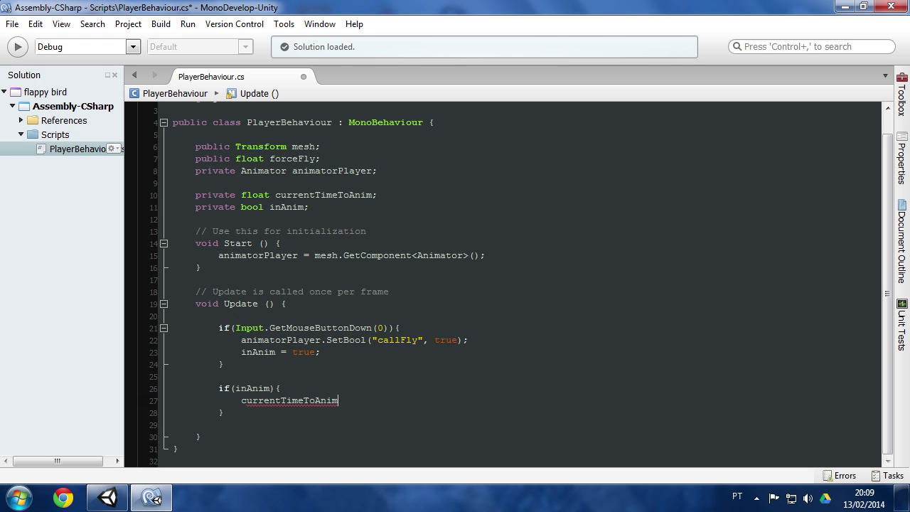
pyautogui.write(' +=')
pyautogui.write(' Time.de')
pyautogui.press('Return')
pyautogui.write(';')
pyautogui.press('Return')
pyautogui.press('Return')
pyautogui.write('if(currentTimeToAnim >')
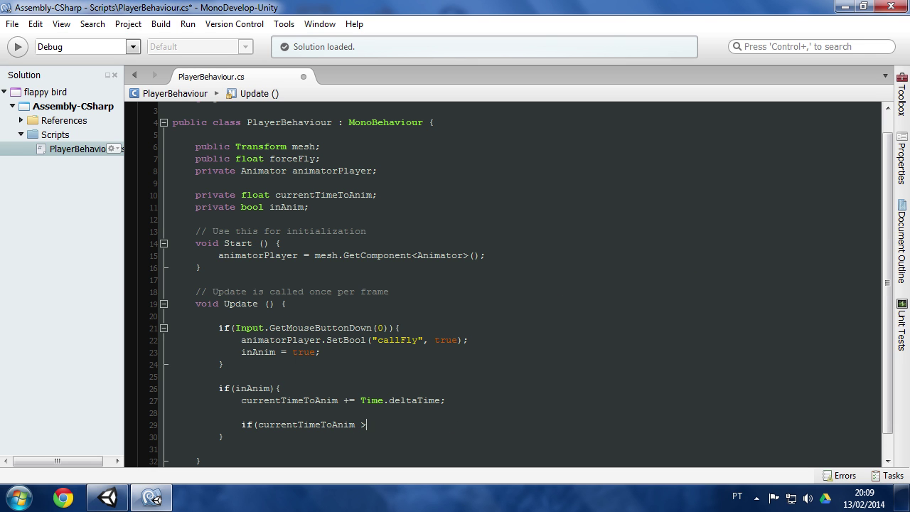
pyautogui.click(108, 497)
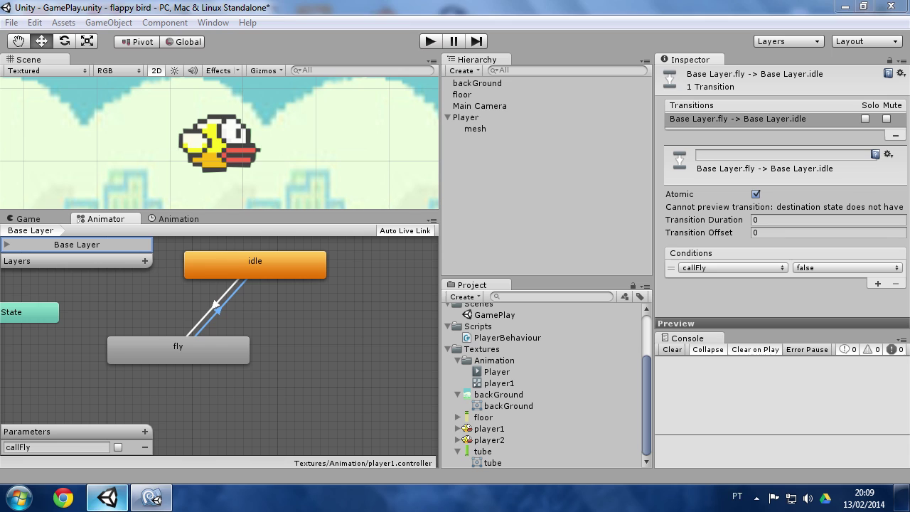
pyautogui.click(188, 221)
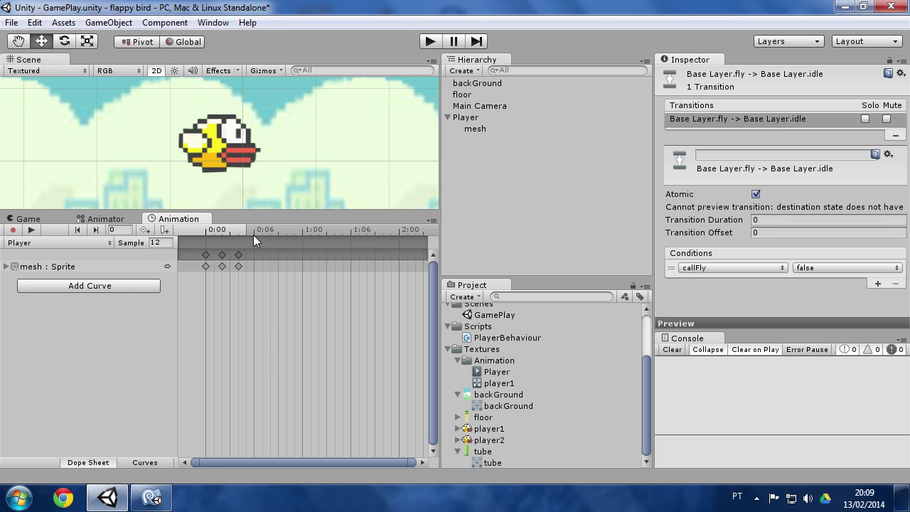
pyautogui.hotkey('alt', 'Tab')
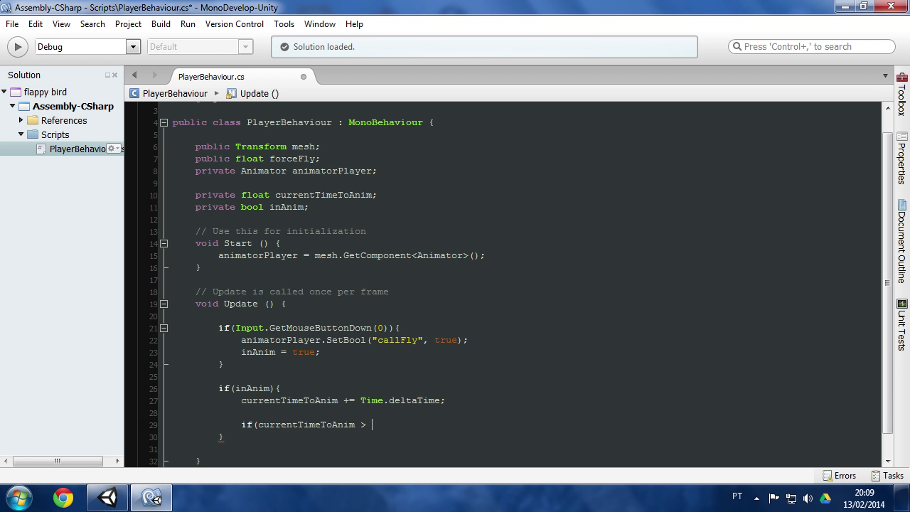
# Step: Finish the 0.4f time check so it sets currentTimeToAnim = 0 and inAnim = false
pyautogui.write('0,4')
pyautogui.press('BackSpace')
pyautogui.press('BackSpace')
pyautogui.write('.4f')
pyautogui.write('{')
pyautogui.press('Return')
pyautogui.write('}')
pyautogui.press('Return')
pyautogui.write('currentTimeToAnim = 0')
pyautogui.press('Return')
pyautogui.write('in')
pyautogui.press('Up')
pyautogui.press('Up')
pyautogui.press('Up')
pyautogui.press('Up')
pyautogui.press('Up')
pyautogui.press('Return')
pyautogui.write('= false;')
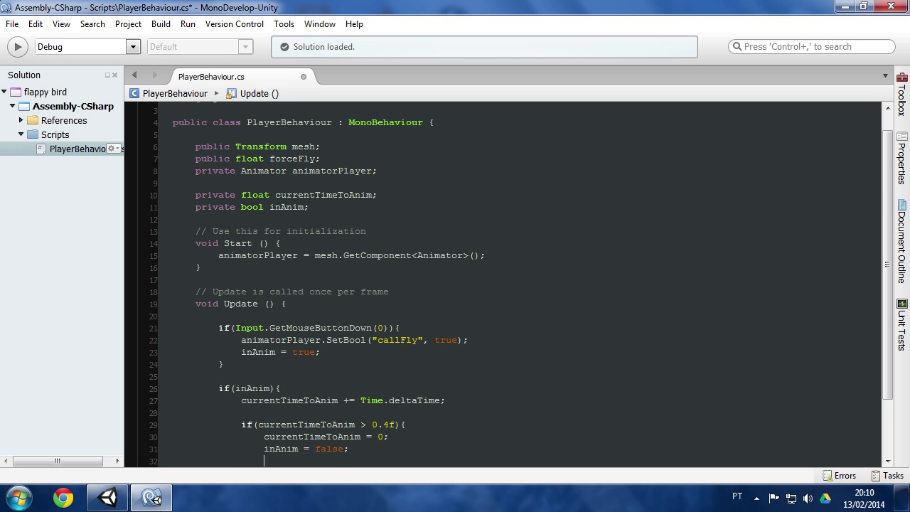
# Step: Move the callFly SetBool statement from the click block to the end of Update
pyautogui.moveTo(469, 340); pyautogui.dragTo(241, 340)
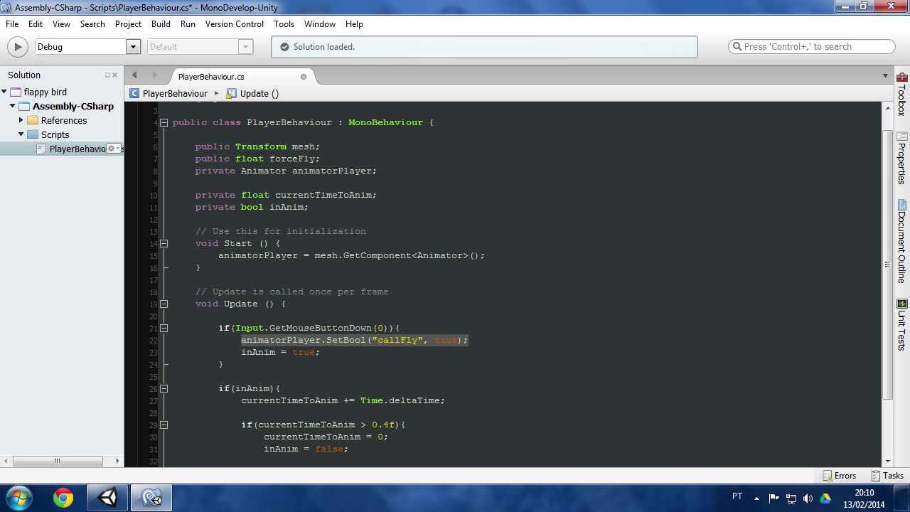
pyautogui.click(328, 340)
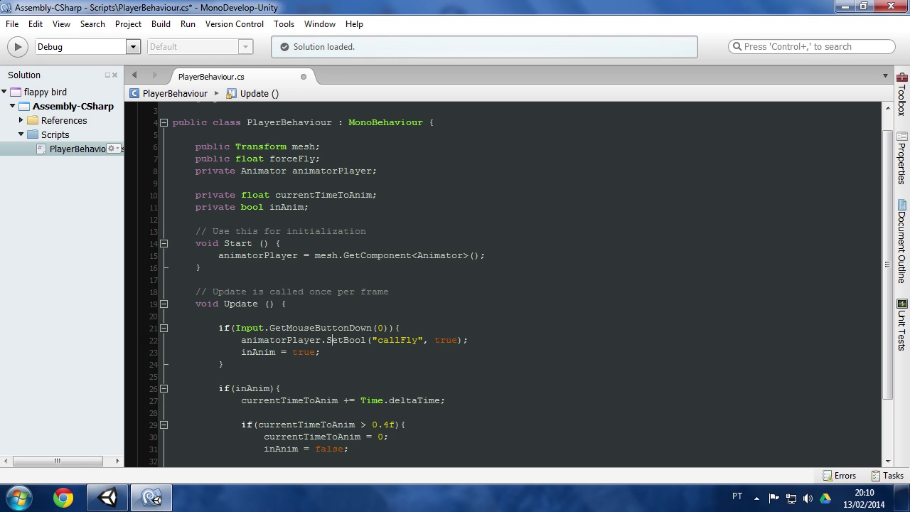
pyautogui.doubleClick(258, 352)
pyautogui.doubleClick(446, 340)
pyautogui.moveTo(468, 340); pyautogui.dragTo(241, 340)
pyautogui.hotkey('ctrl', 'c')
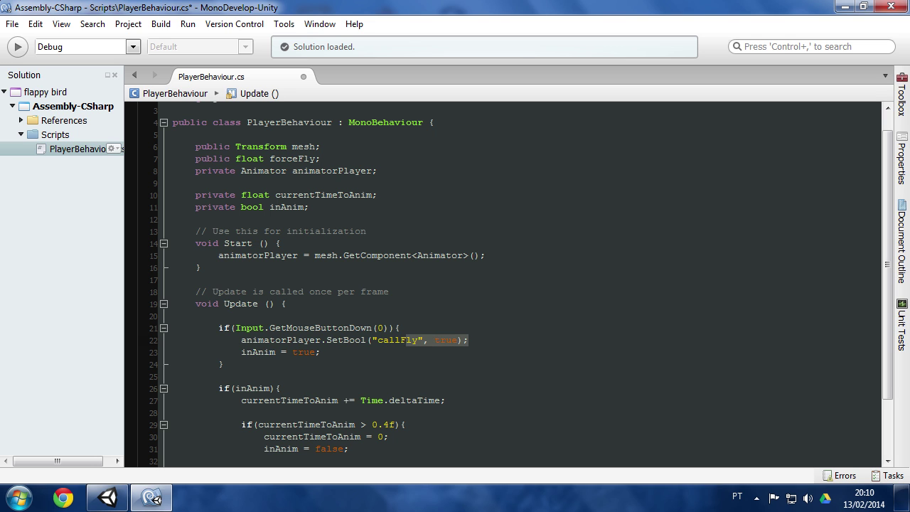
pyautogui.press('BackSpace')
pyautogui.scroll(-2, 241, 340)
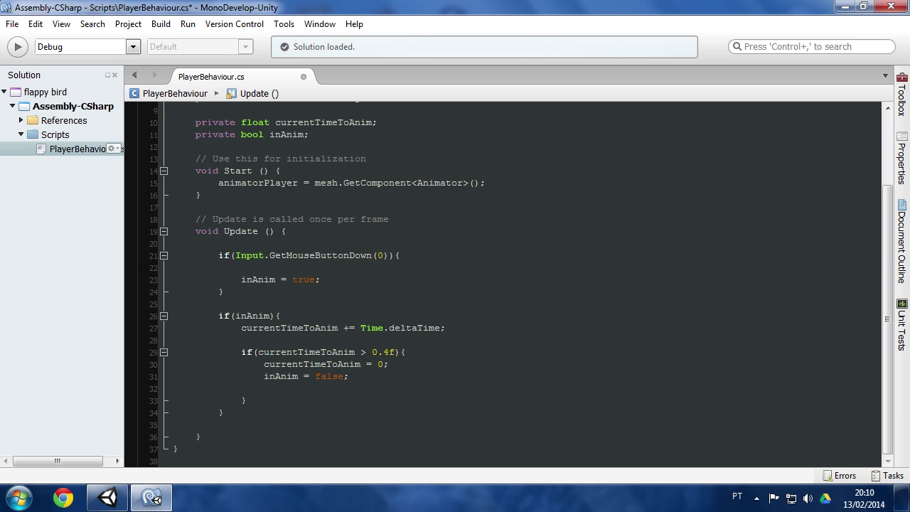
pyautogui.press('Return')
pyautogui.hotkey('ctrl', 'v')
# Step: Replace true with inAnim in the moved SetBool call, save, and return to Unity
pyautogui.doubleClick(423, 436)
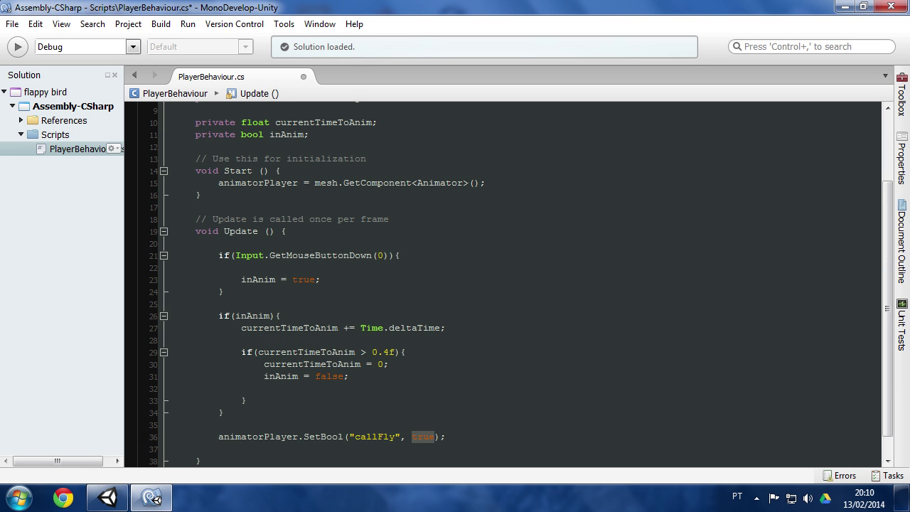
pyautogui.doubleClick(281, 376)
pyautogui.hotkey('ctrl', 'c')
pyautogui.doubleClick(423, 436)
pyautogui.hotkey('ctrl', 'v')
pyautogui.click(247, 401)
pyautogui.hotkey('ctrl', 's')
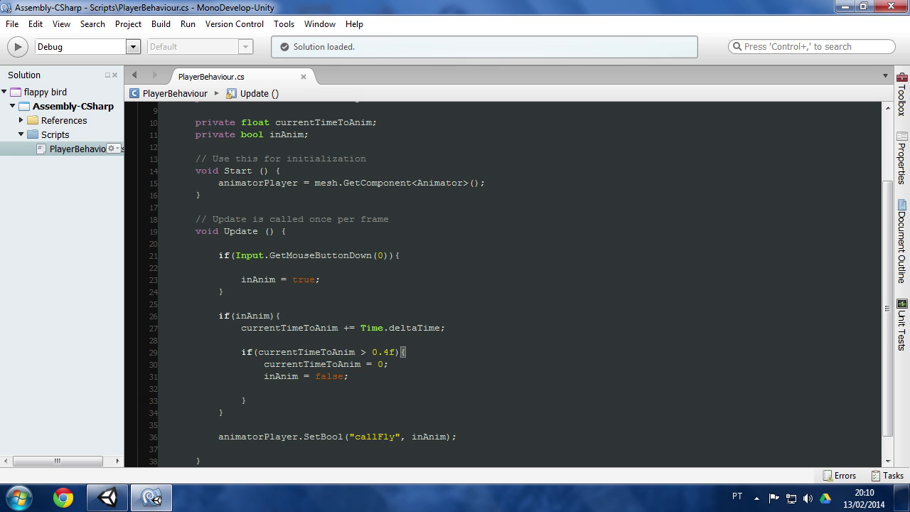
pyautogui.hotkey('alt', 'Tab')
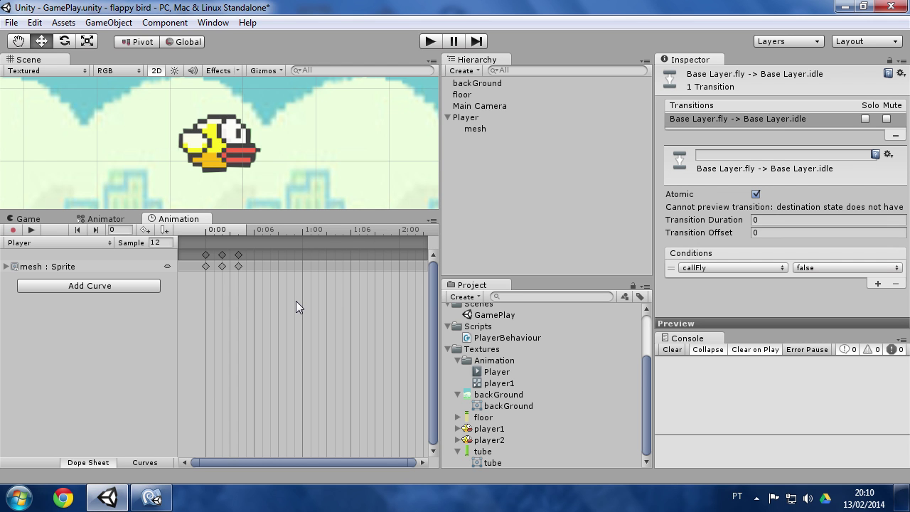
# Step: Assign the mesh object to the Player's Player Behaviour Mesh field
pyautogui.click(48, 217)
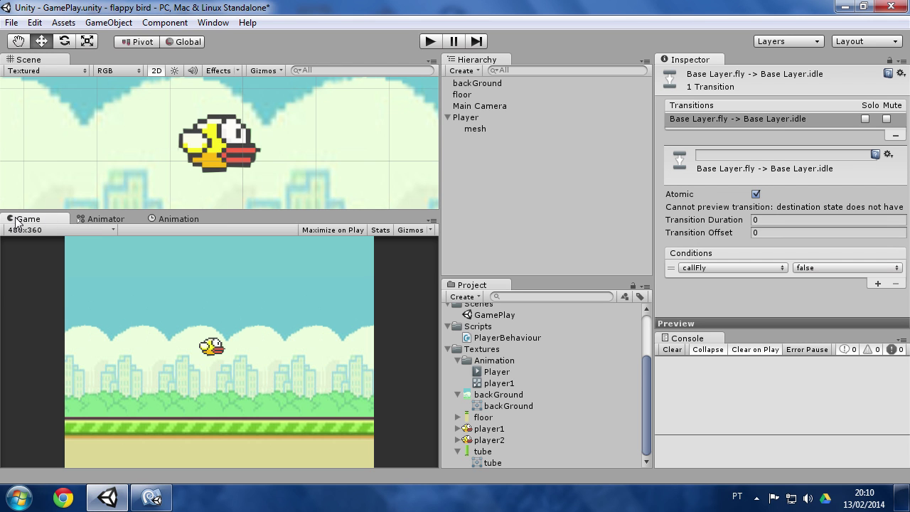
pyautogui.click(475, 119)
pyautogui.scroll(-3, 659, 206)
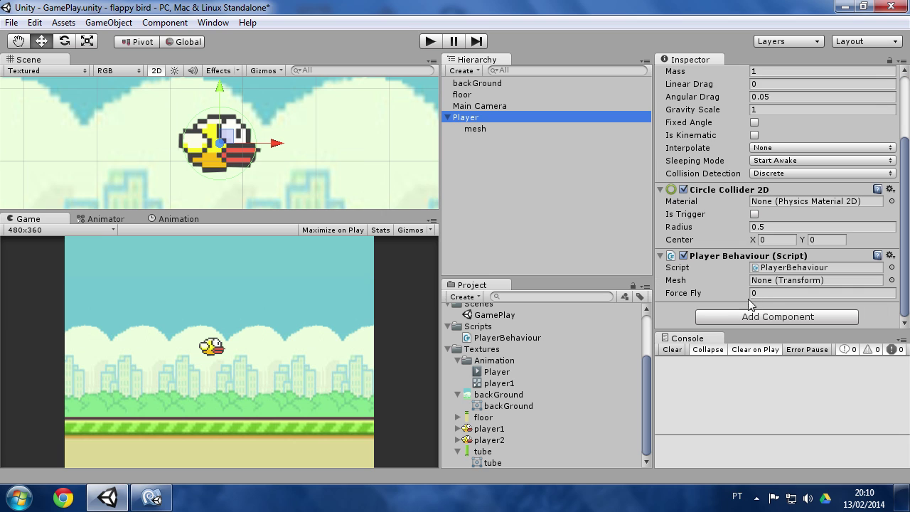
pyautogui.moveTo(478, 130); pyautogui.dragTo(775, 282)
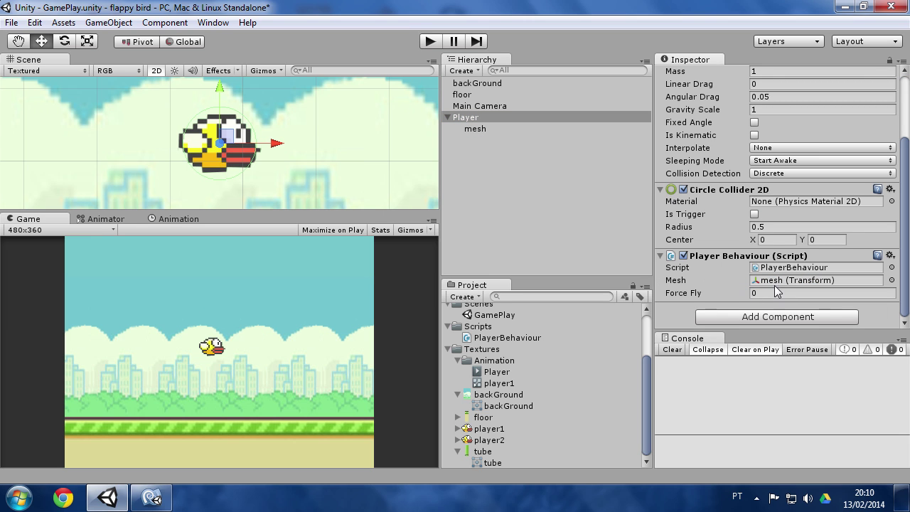
# Step: Play-test the game, seeing the bird drop to the floor, then return to the script
pyautogui.click(429, 41)
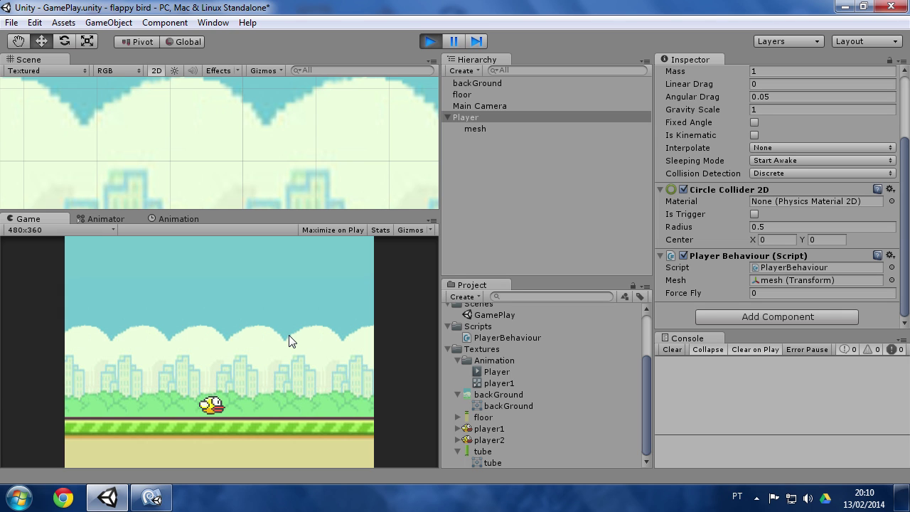
pyautogui.click(428, 44)
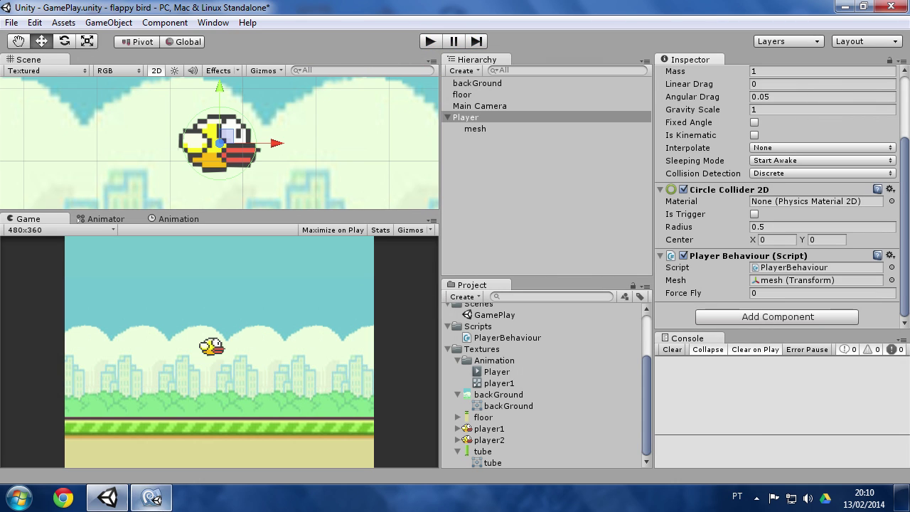
pyautogui.click(151, 497)
pyautogui.scroll(3, 498, 284)
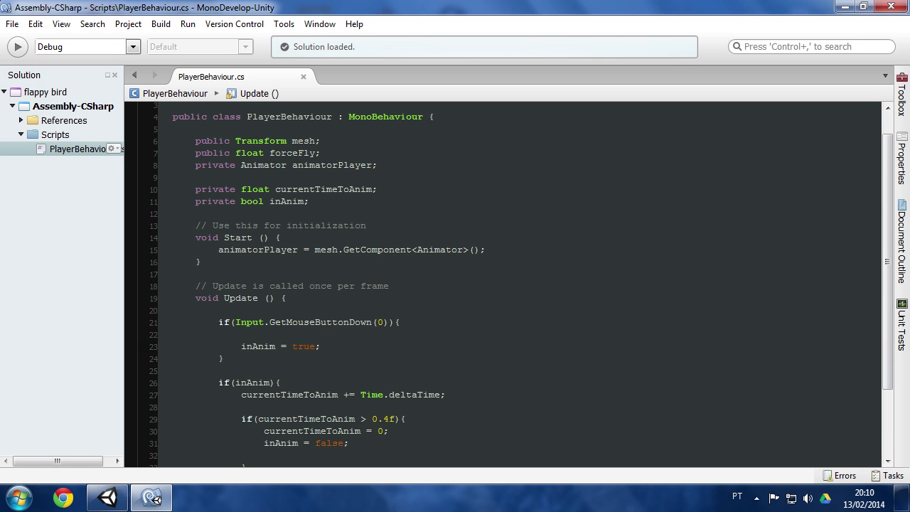
# Step: Add rigidbody2D.AddForce(new Vector2(0, 1)*forceFly); to the click block and save
pyautogui.press('Return')
pyautogui.press('Return')
pyautogui.press('Return')
pyautogui.press('Up')
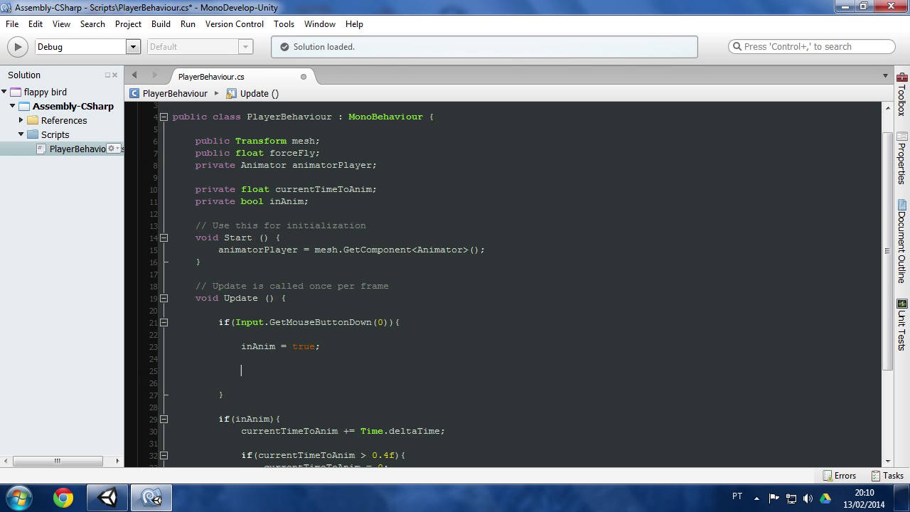
pyautogui.write('rigidbody2D.')
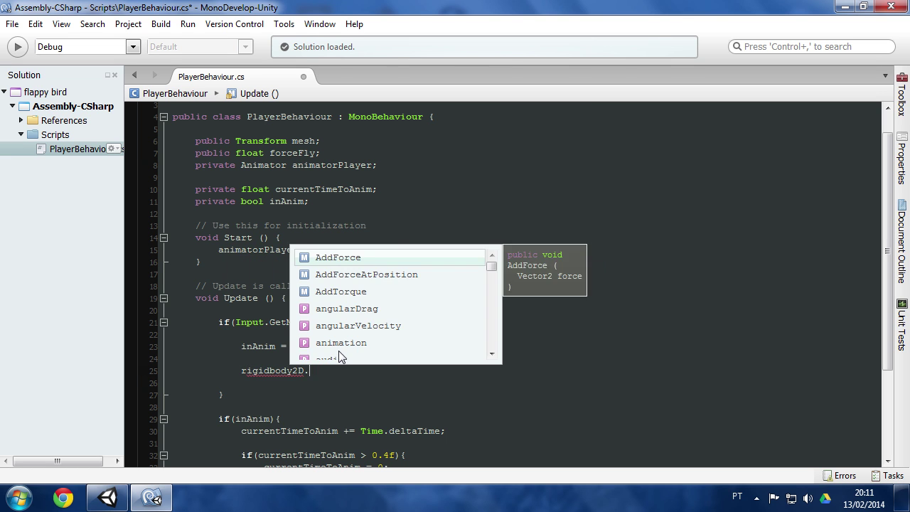
pyautogui.write('Add')
pyautogui.press('Return')
pyautogui.write('(new V')
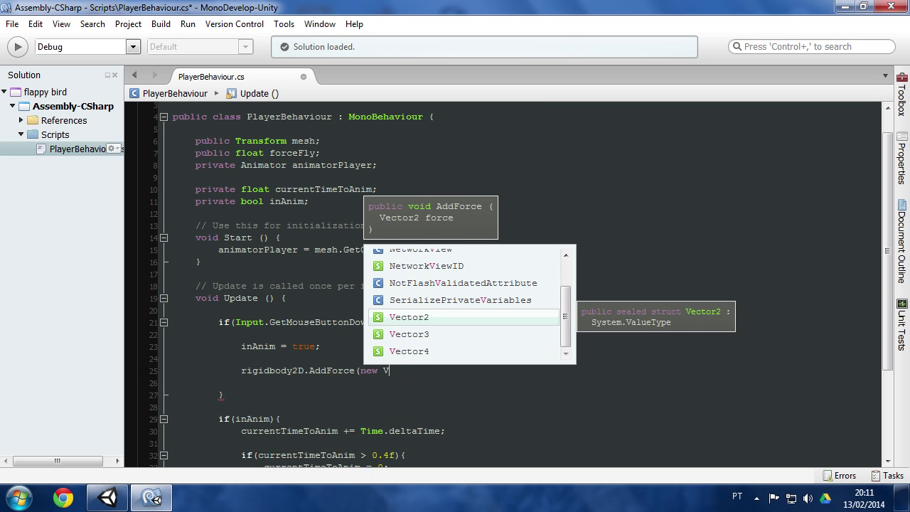
pyautogui.press('Return')
pyautogui.write('(')
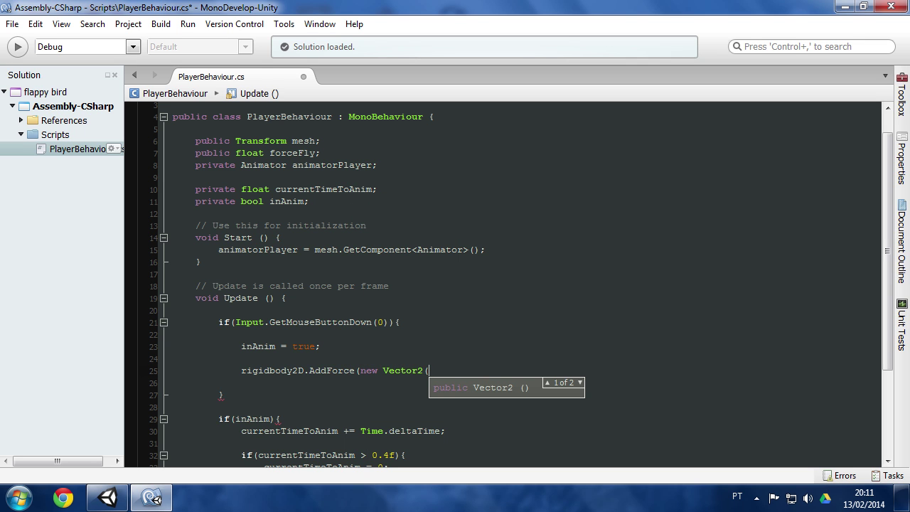
pyautogui.write('0, ')
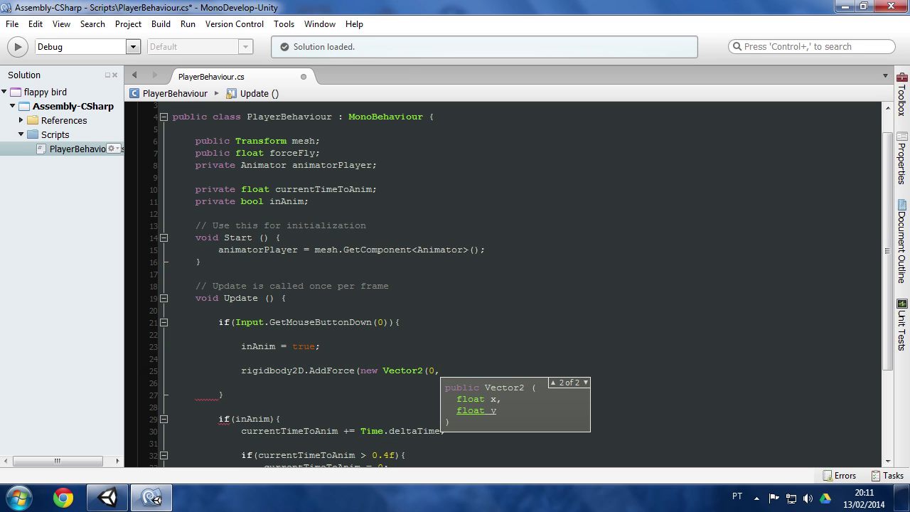
pyautogui.write('1)*')
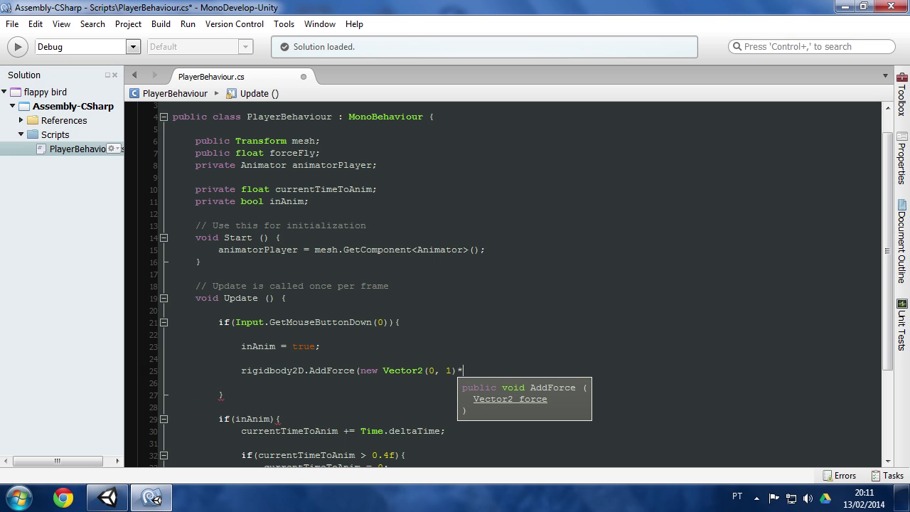
pyautogui.write('for')
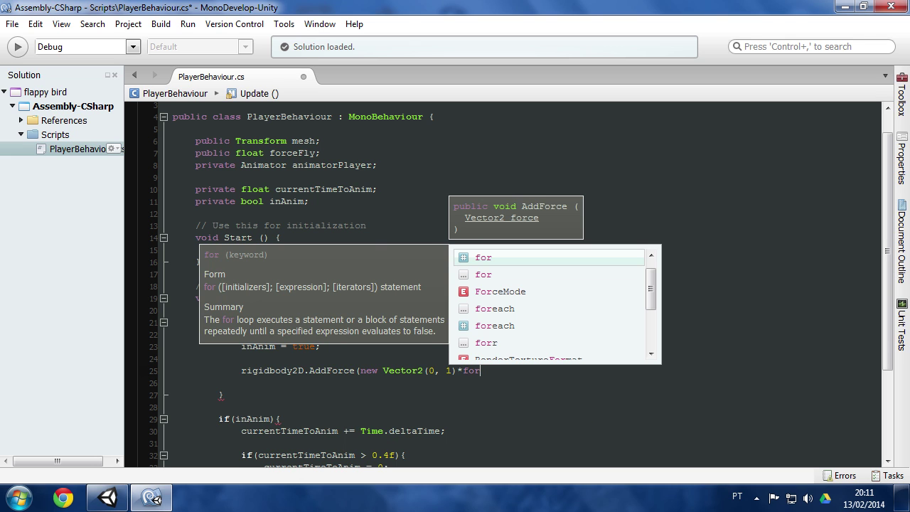
pyautogui.write('ce')
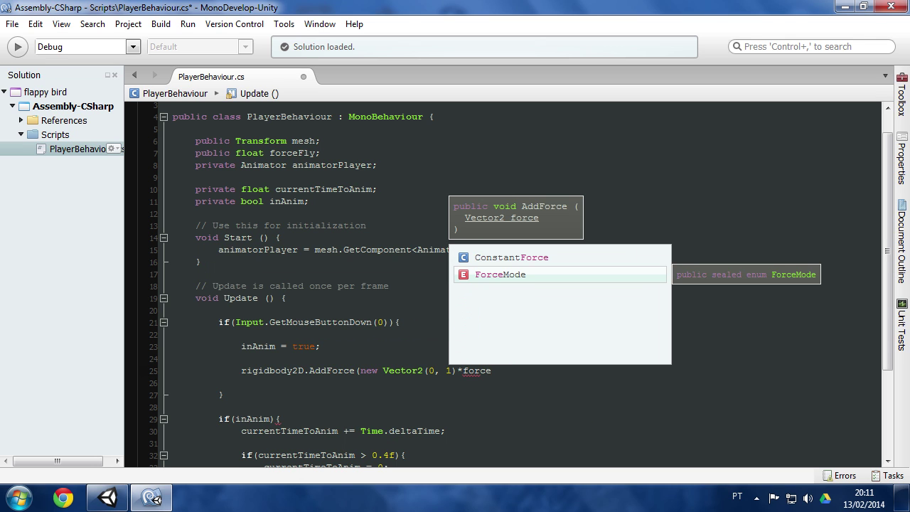
pyautogui.write('Fly)')
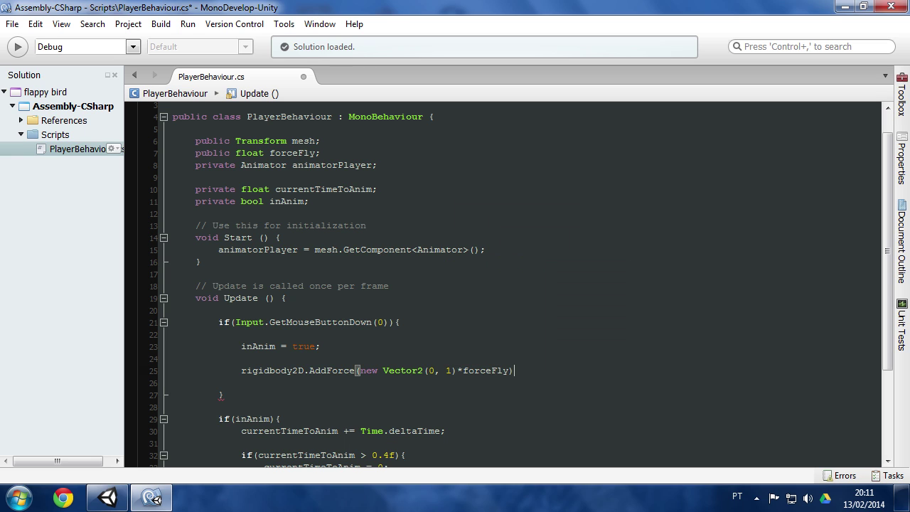
pyautogui.write(');')
pyautogui.press('BackSpace')
pyautogui.press('BackSpace')
pyautogui.press('BackSpace')
pyautogui.write(');')
pyautogui.hotkey('ctrl', 's')
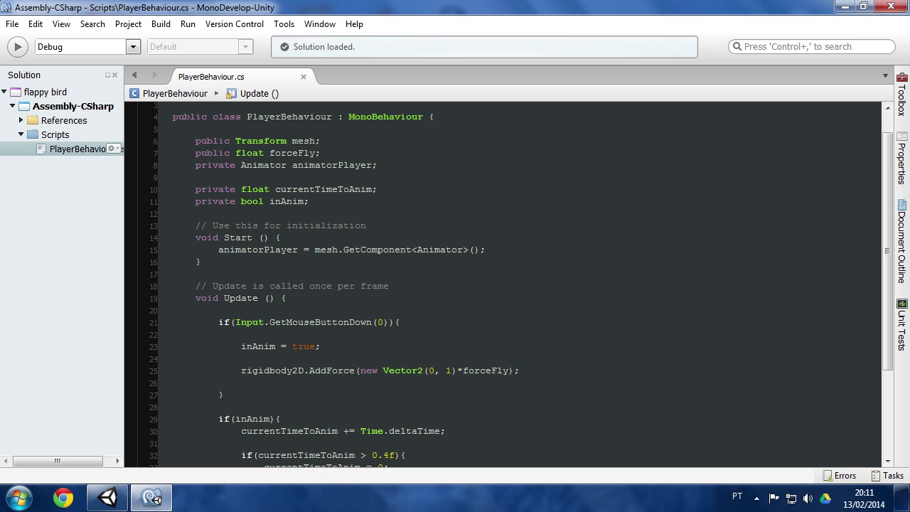
# Step: In Unity, set the Player Behaviour's Force Fly to 200
pyautogui.click(123, 490)
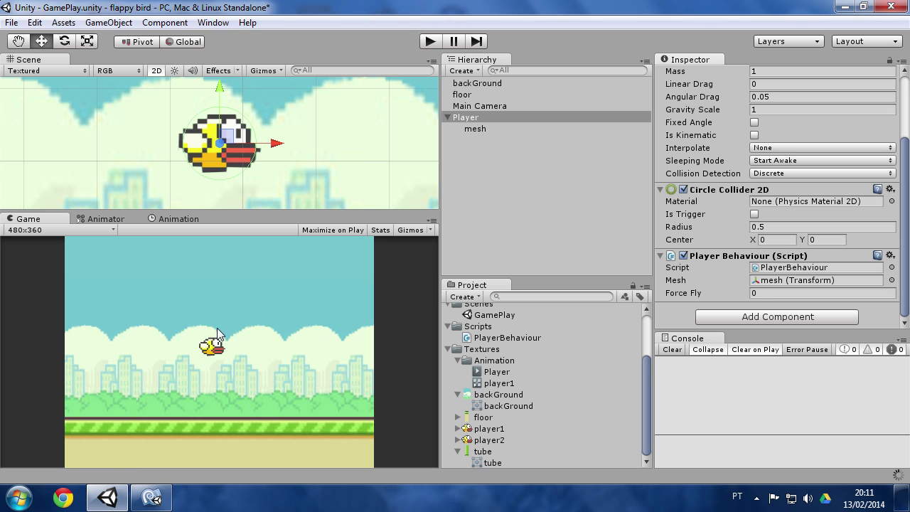
pyautogui.click(760, 296)
pyautogui.write('200')
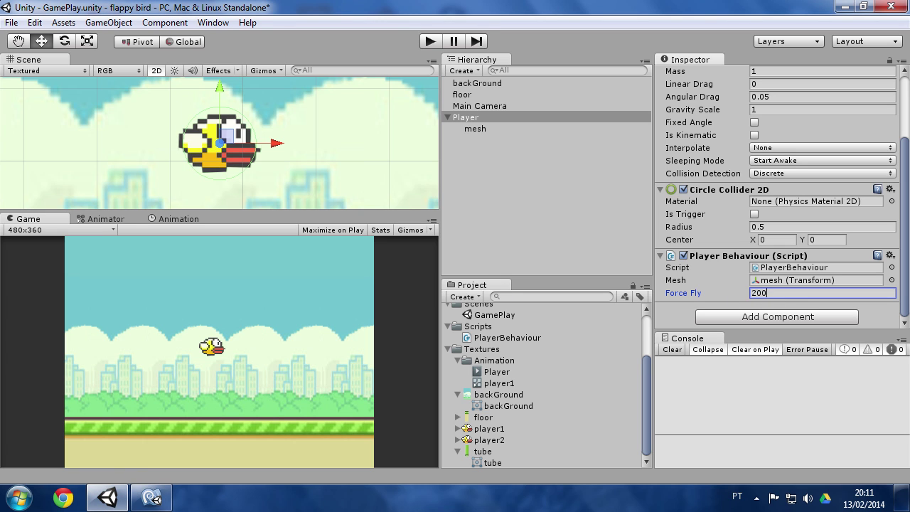
# Step: Play the game and click three times to watch the bird rise
pyautogui.click(430, 42)
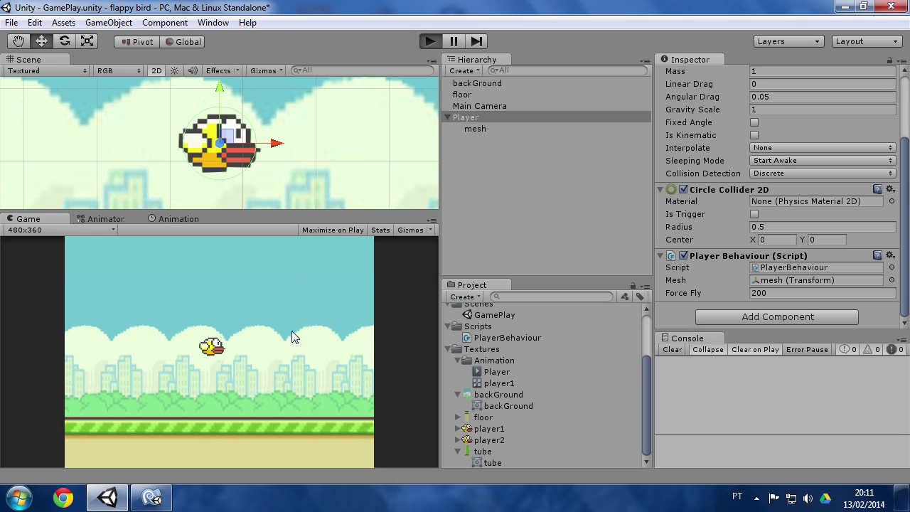
pyautogui.click(279, 365)
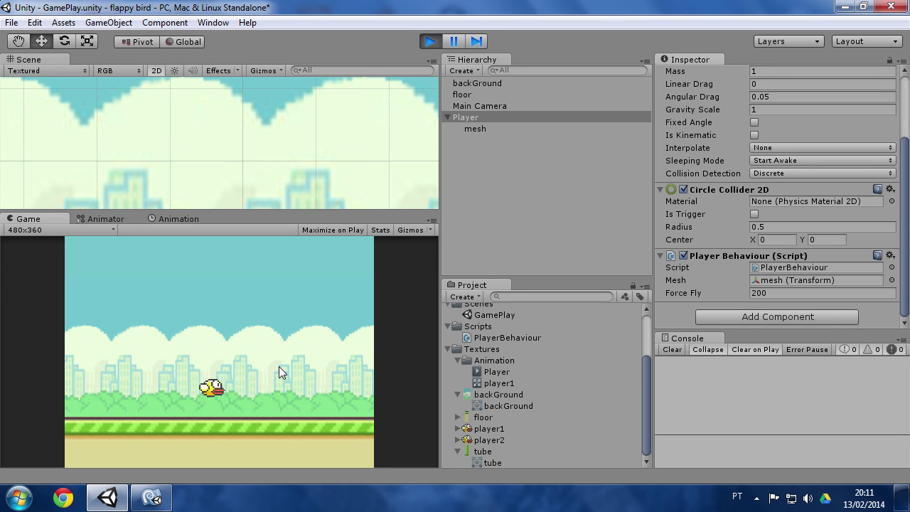
pyautogui.click(276, 365)
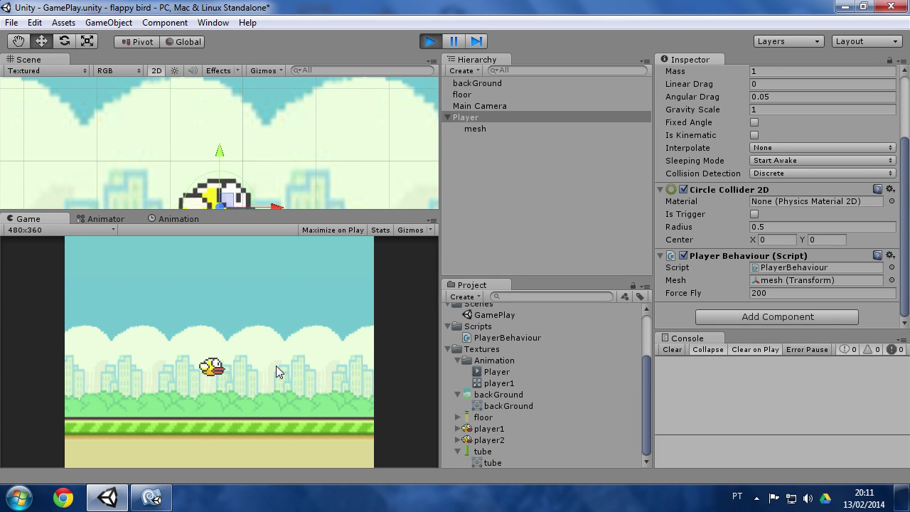
pyautogui.click(275, 366)
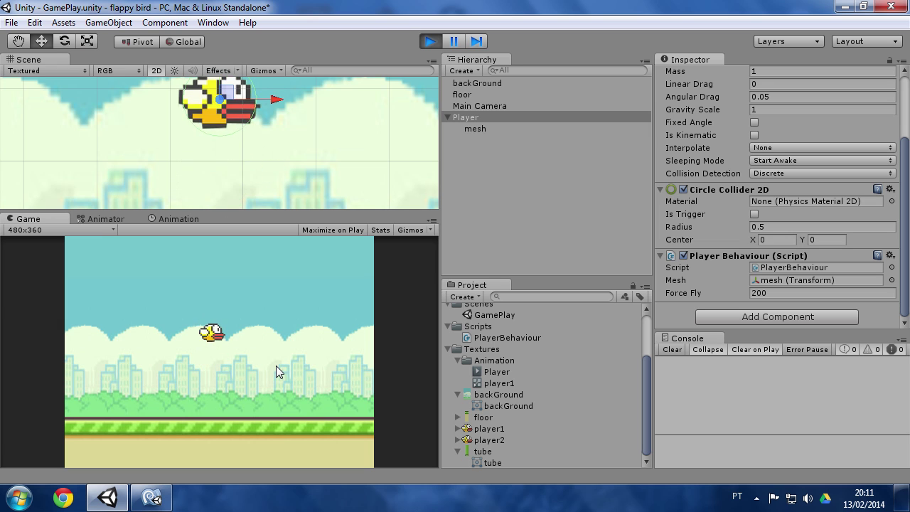
# Step: Stop the test and start a rigidbody2D line above the AddForce call in the script
pyautogui.click(430, 42)
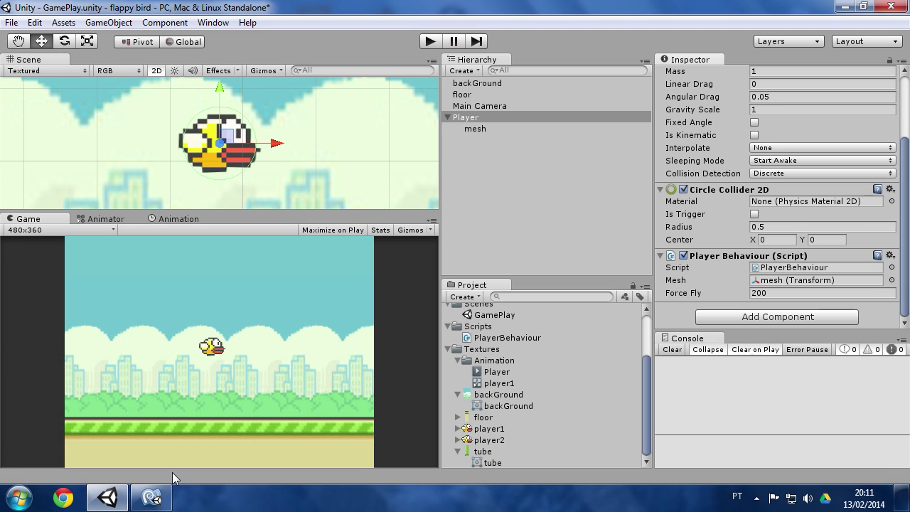
pyautogui.click(151, 497)
pyautogui.press('Down')
pyautogui.press('Down')
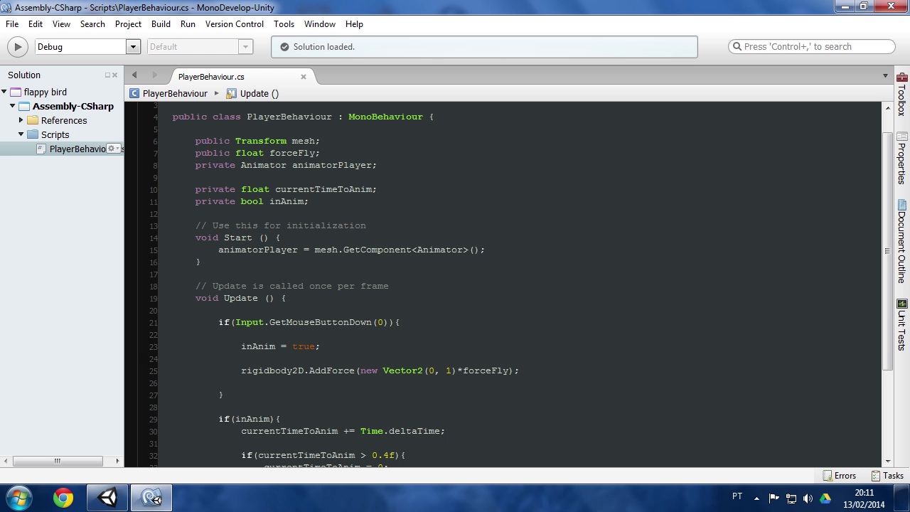
pyautogui.press('Return')
pyautogui.write('rig')
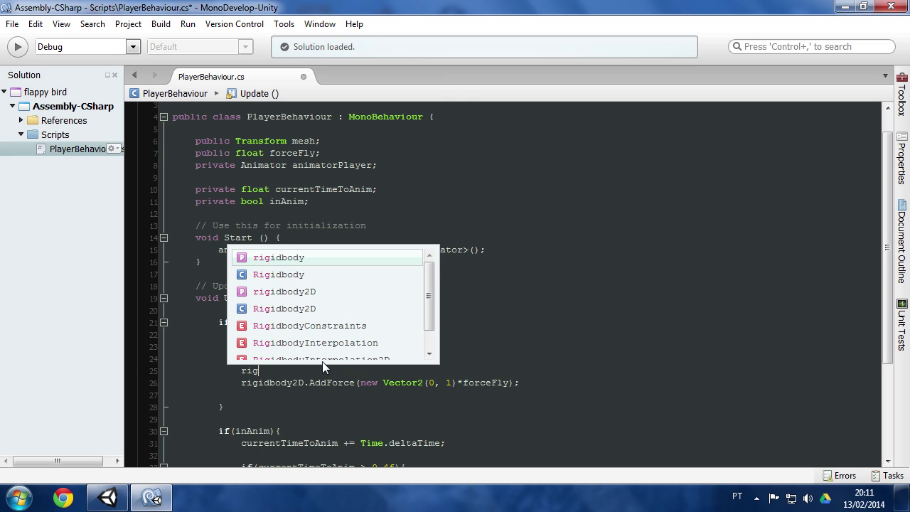
pyautogui.press('Down')
pyautogui.press('Down')
pyautogui.press('Return')
# Step: Complete it as rigidbody2D.velocity = Vector2.zero;, save, and return to Unity
pyautogui.write('.v')
pyautogui.press('Return')
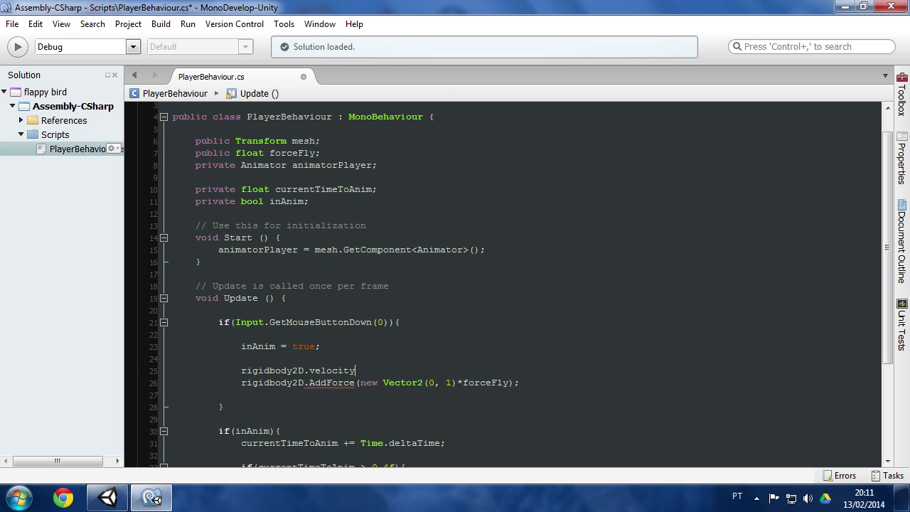
pyautogui.write('= Ve')
pyautogui.press('Down')
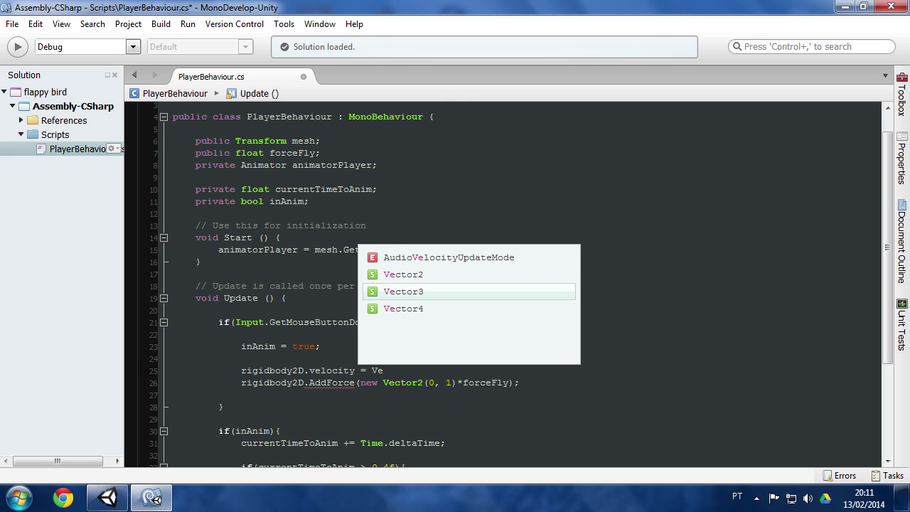
pyautogui.press('Up')
pyautogui.write('.ze')
pyautogui.press('Return')
pyautogui.write('.')
pyautogui.press('BackSpace')
pyautogui.hotkey('ctrl', 's')
pyautogui.hotkey('alt', 'Tab')
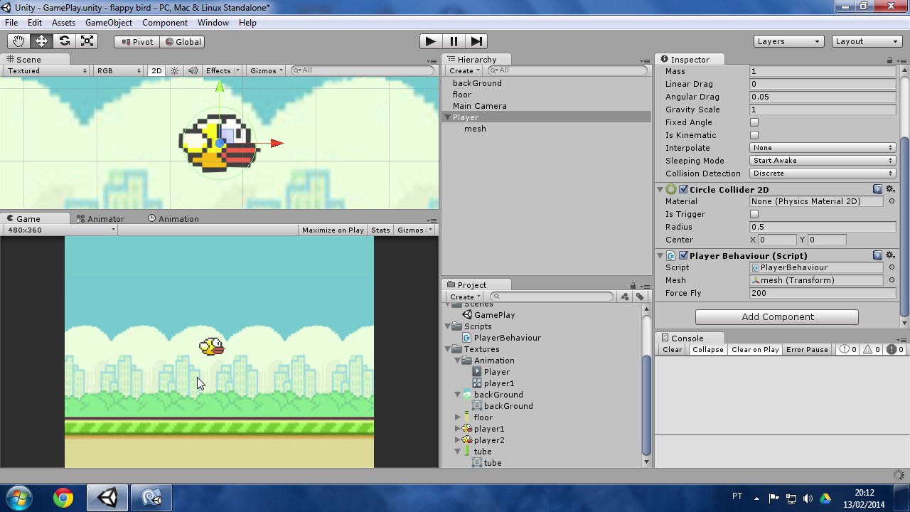
pyautogui.click(433, 43)
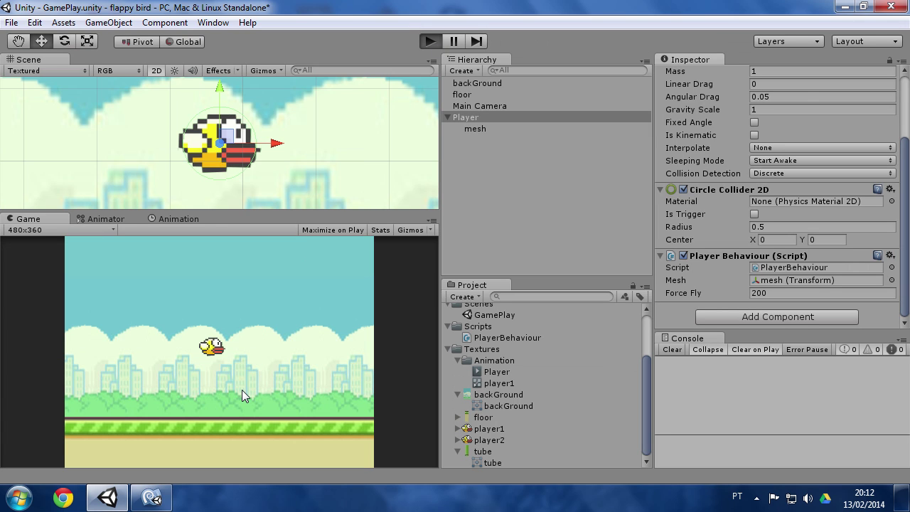
pyautogui.click(242, 390)
pyautogui.click(242, 390)
pyautogui.click(242, 390)
pyautogui.click(242, 390)
pyautogui.click(243, 390)
pyautogui.click(242, 390)
pyautogui.click(243, 390)
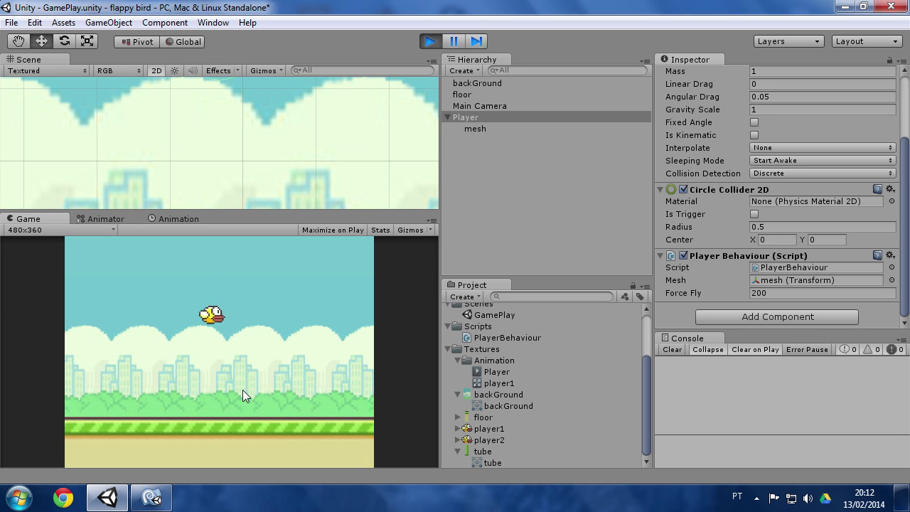
pyautogui.click(242, 389)
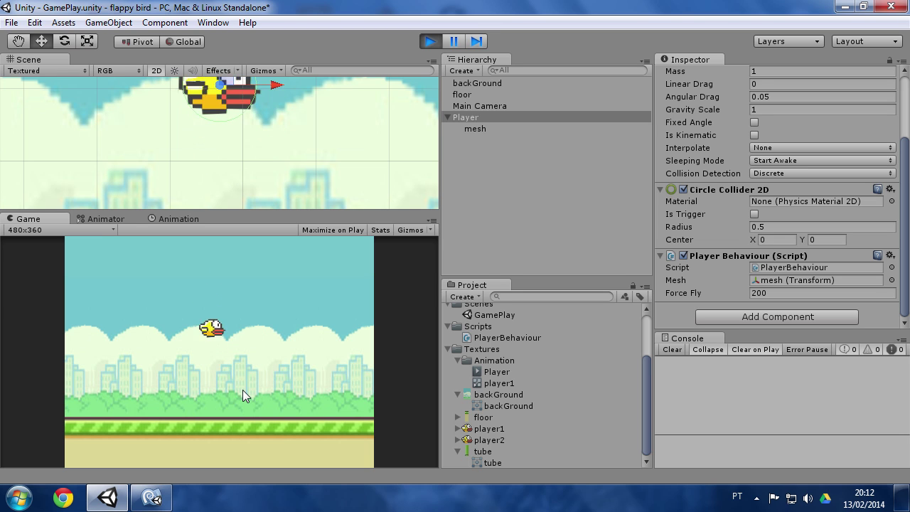
pyautogui.click(430, 41)
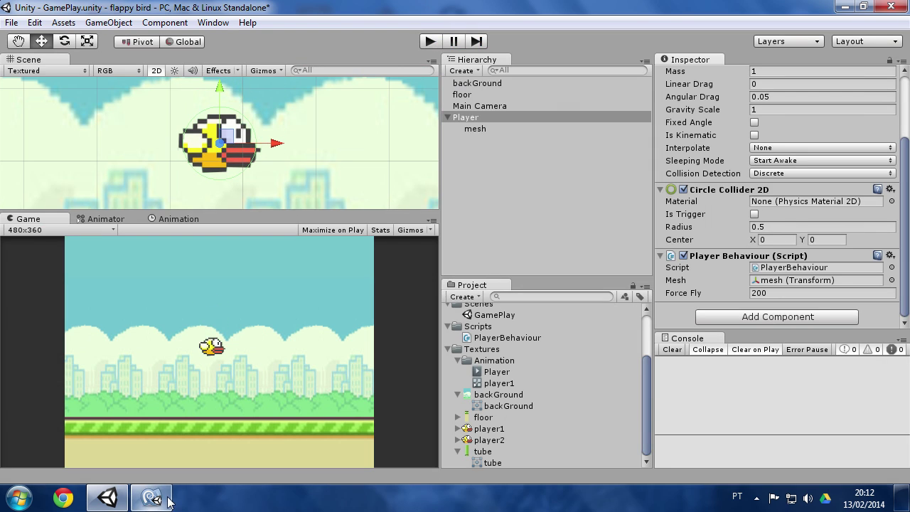
pyautogui.click(168, 500)
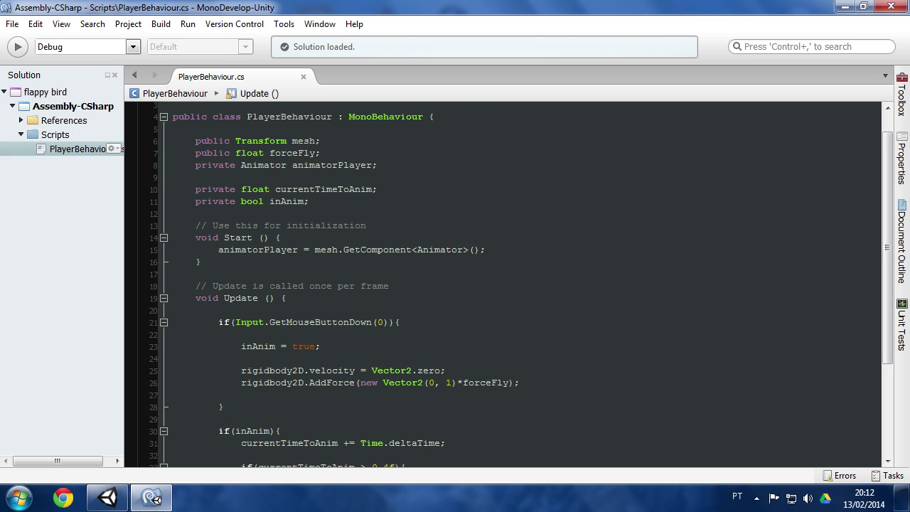
# Step: Scroll down PlayerBehaviour.cs to the part of Update where the tilt checks go
pyautogui.scroll(-4, 505, 285)
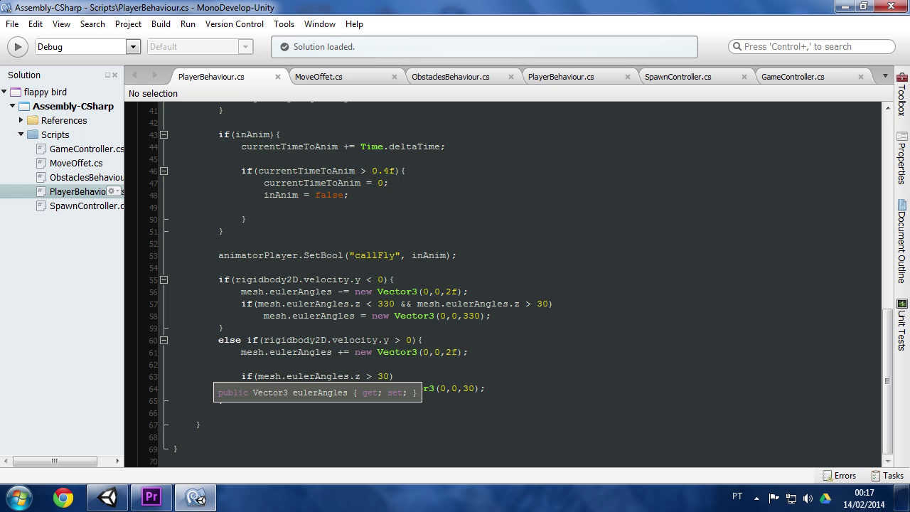
pyautogui.click(434, 316)
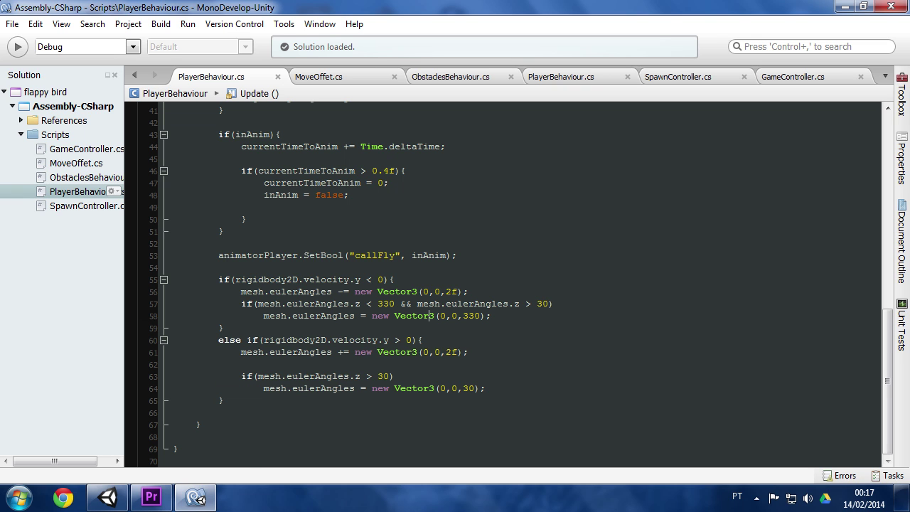
pyautogui.scroll(3, 505, 285)
pyautogui.scroll(-1, 504, 284)
pyautogui.scroll(3, 505, 285)
pyautogui.scroll(2, 504, 284)
pyautogui.scroll(1, 505, 284)
pyautogui.scroll(3, 505, 285)
pyautogui.scroll(-5, 505, 285)
pyautogui.scroll(-1, 505, 284)
pyautogui.scroll(-3, 505, 284)
pyautogui.moveTo(218, 279); pyautogui.dragTo(344, 280)
pyautogui.click(303, 280)
pyautogui.click(356, 279)
pyautogui.click(389, 279)
pyautogui.moveTo(240, 292); pyautogui.dragTo(327, 292)
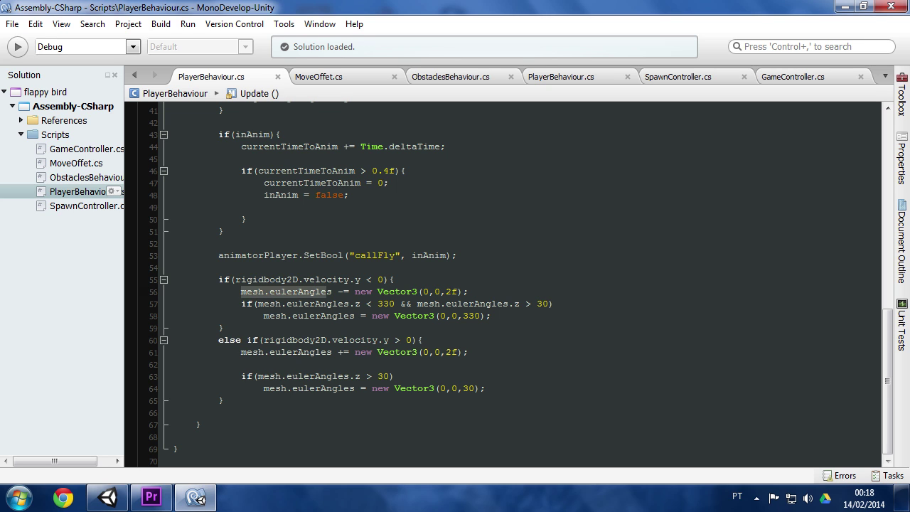
pyautogui.click(310, 291)
pyautogui.click(306, 291)
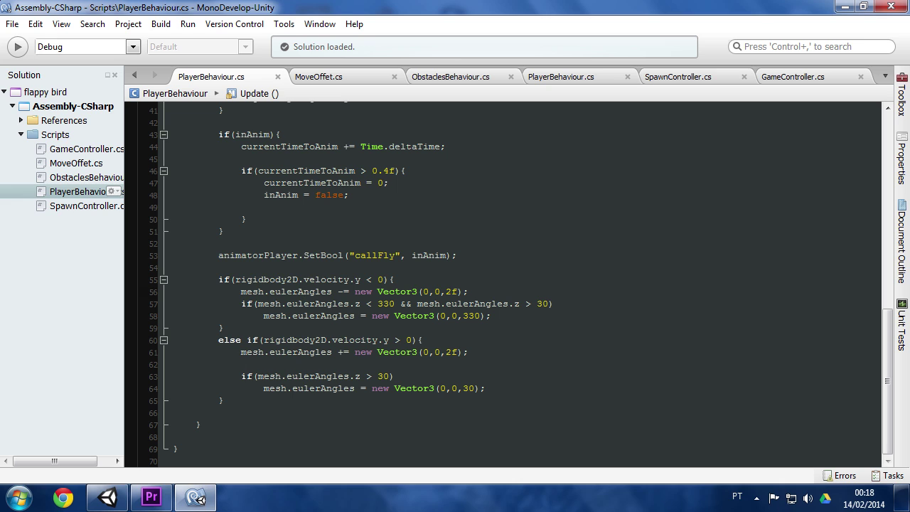
pyautogui.moveTo(303, 292)
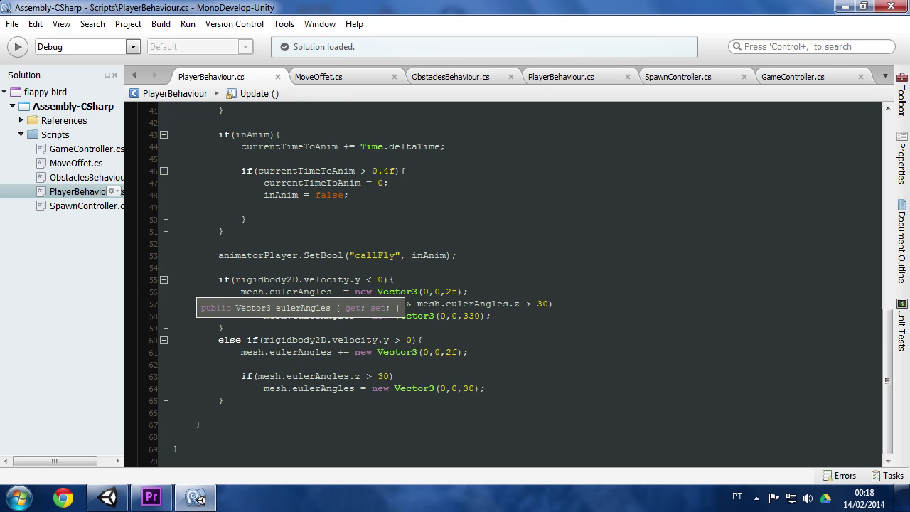
pyautogui.click(397, 291)
pyautogui.doubleClick(452, 291)
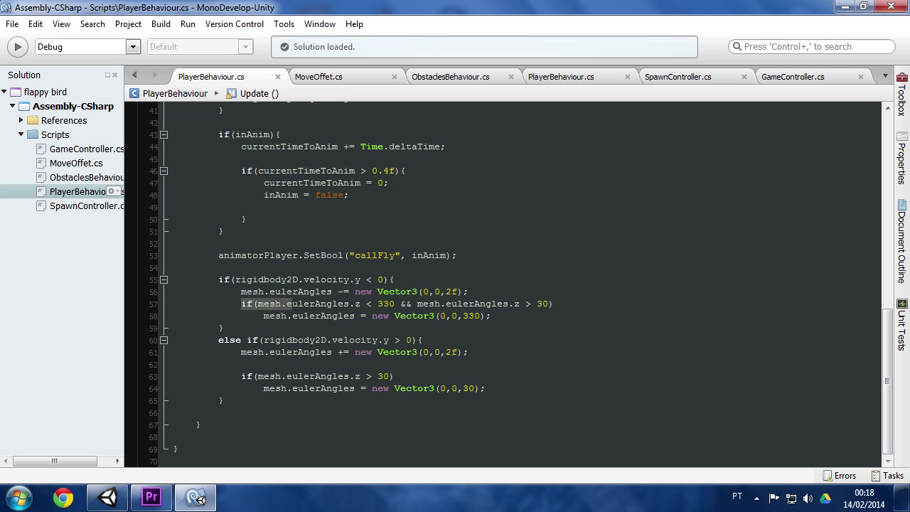
pyautogui.click(378, 303)
pyautogui.click(372, 304)
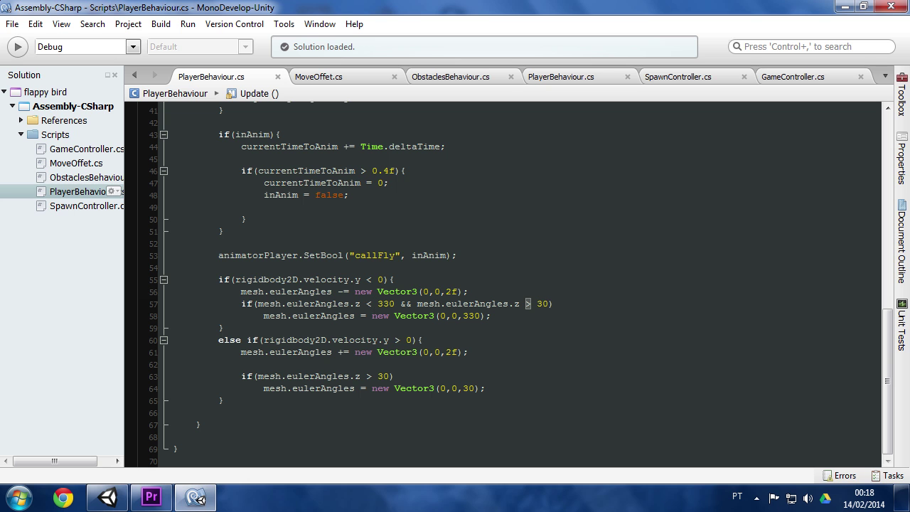
pyautogui.click(108, 497)
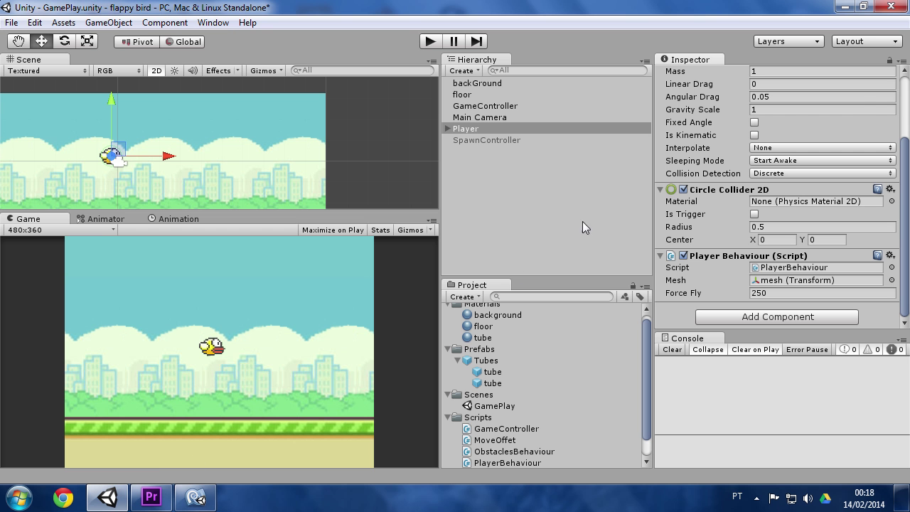
# Step: Expand Player in the Hierarchy, select its bird mesh child, and focus the scene on it
pyautogui.scroll(5, 846, 185)
pyautogui.click(509, 174)
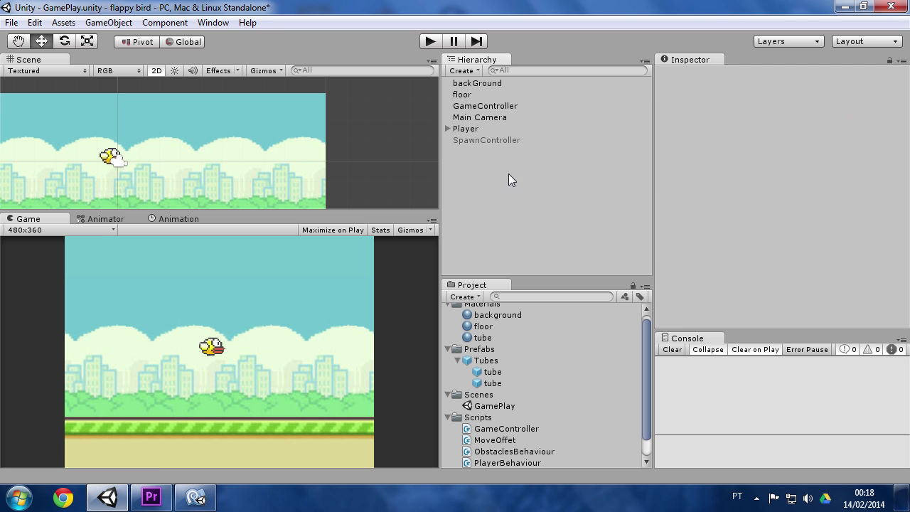
pyautogui.click(479, 127)
pyautogui.click(448, 129)
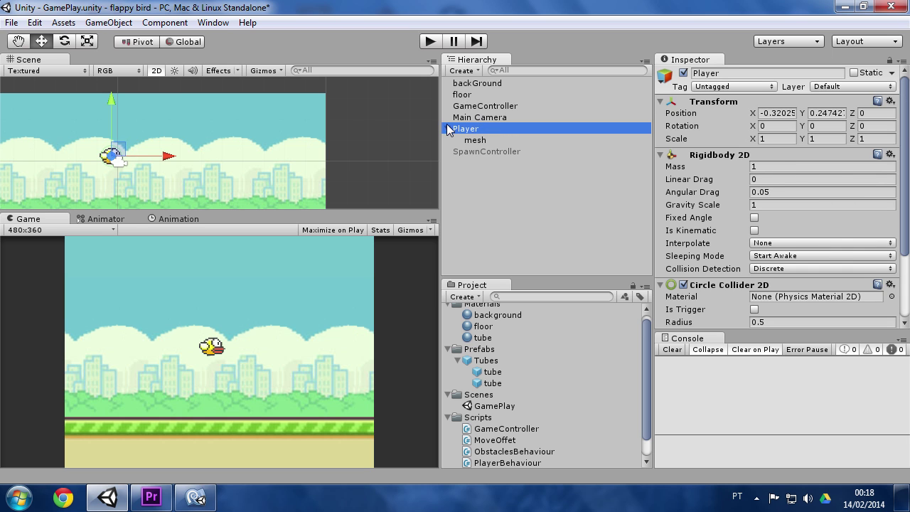
pyautogui.click(477, 141)
pyautogui.doubleClick(510, 135)
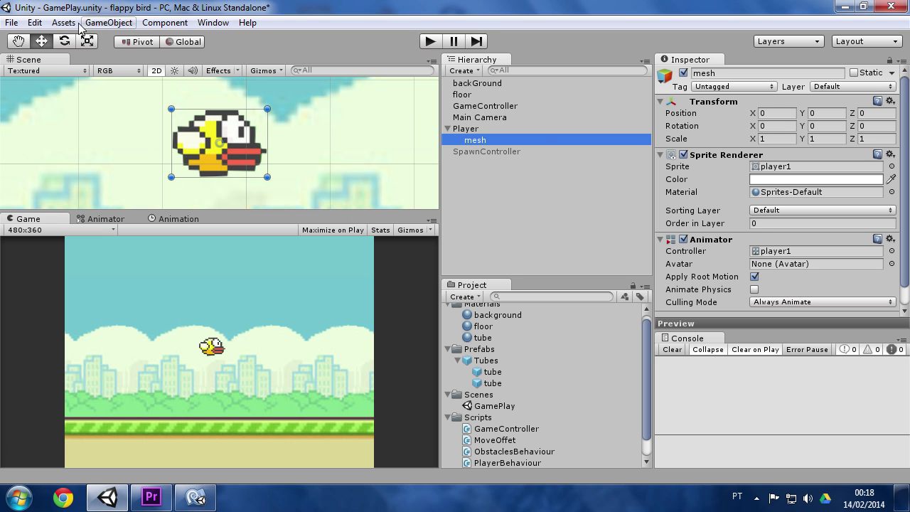
# Step: Preview a clockwise tilt on the mesh, undo it back to zero rotation, and return to MonoDevelop
pyautogui.press('e')
pyautogui.moveTo(278, 111)
pyautogui.mouseDown()
pyautogui.moveTo(276, 155)
pyautogui.moveTo(252, 211)
pyautogui.mouseUp()
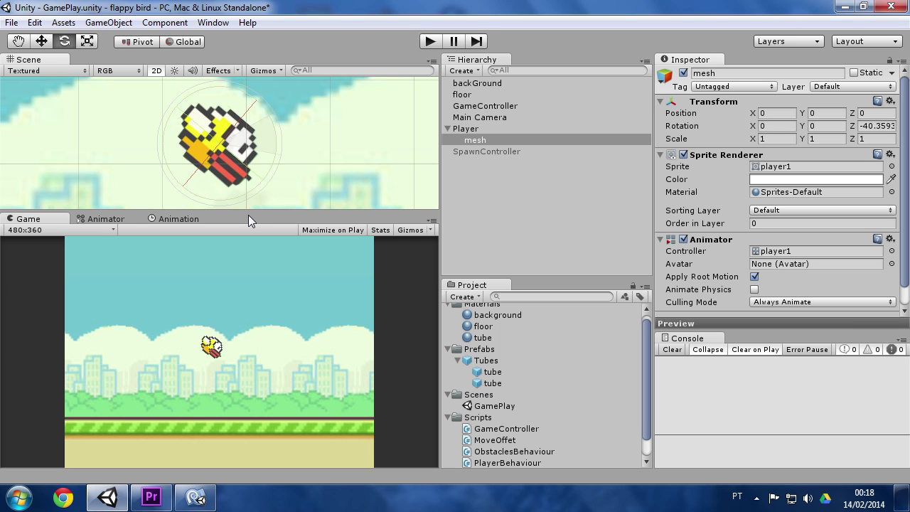
pyautogui.hotkey('ctrl', 'z')
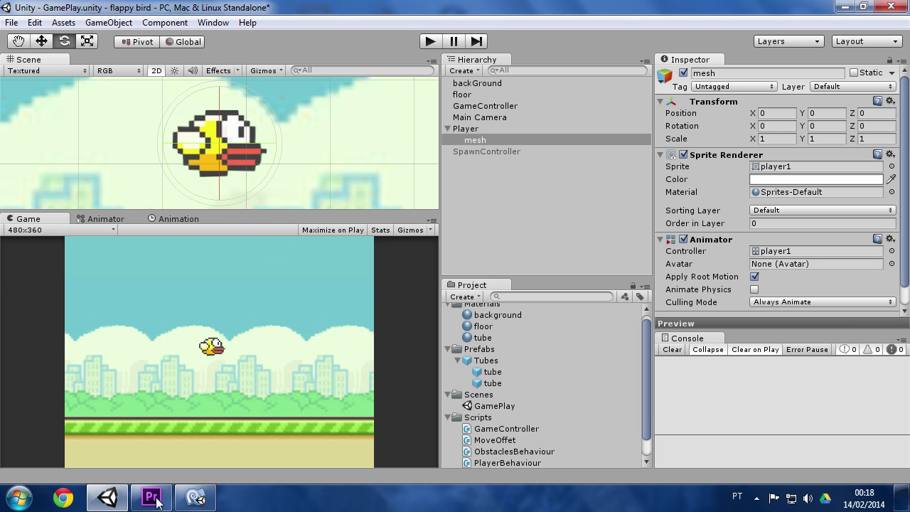
pyautogui.click(196, 498)
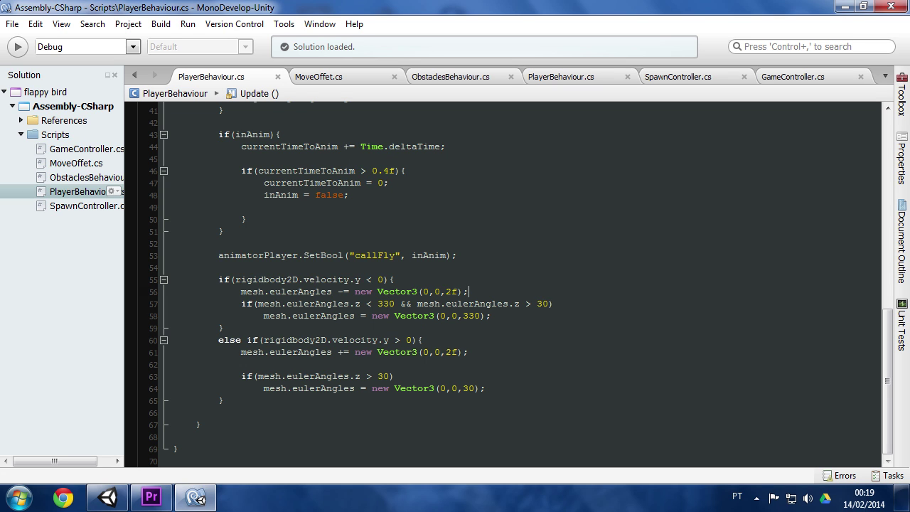
pyautogui.hotkey('shift', 'Left')
pyautogui.hotkey('shift', 'Left')
pyautogui.hotkey('shift', 'Left')
pyautogui.press('Right')
pyautogui.press('Left')
pyautogui.press('Left')
pyautogui.press('Left')
pyautogui.press('Left')
pyautogui.moveTo(258, 304); pyautogui.dragTo(359, 303)
pyautogui.click(367, 304)
pyautogui.click(108, 497)
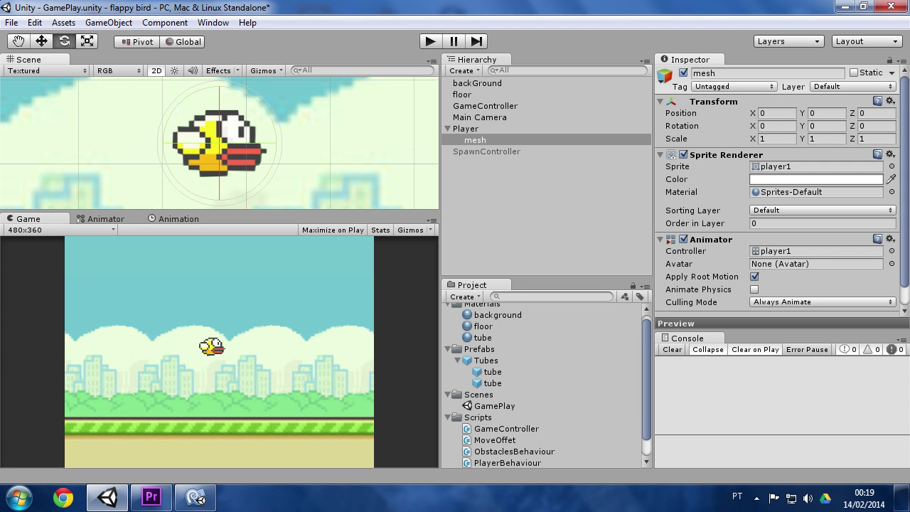
pyautogui.moveTo(275, 128); pyautogui.dragTo(289, 154)
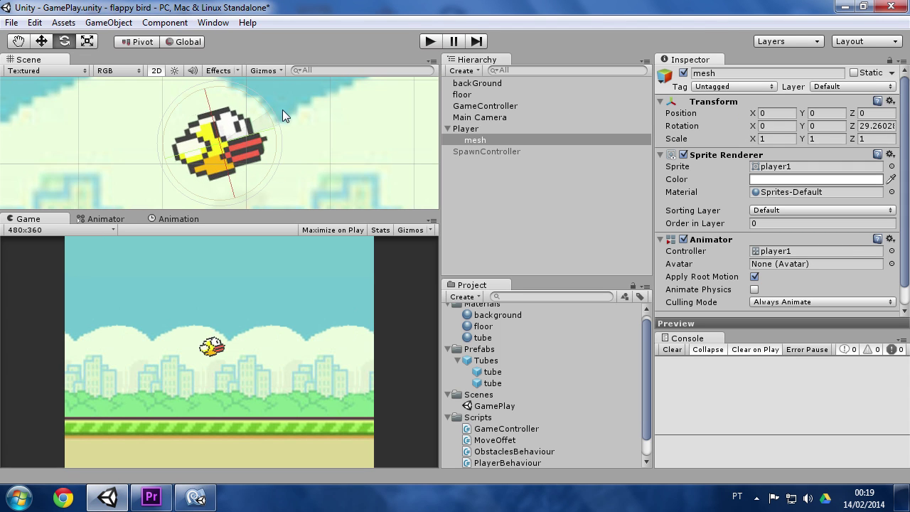
pyautogui.click(196, 497)
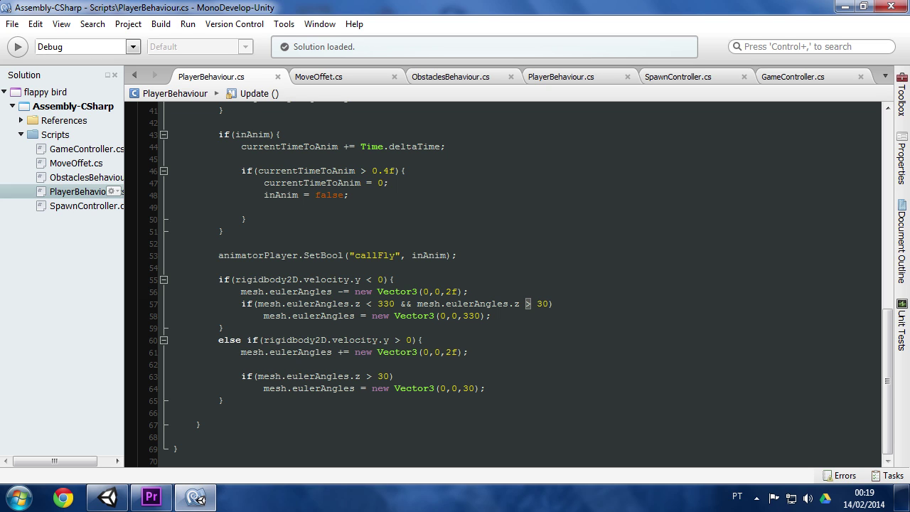
pyautogui.click(446, 292)
pyautogui.click(108, 498)
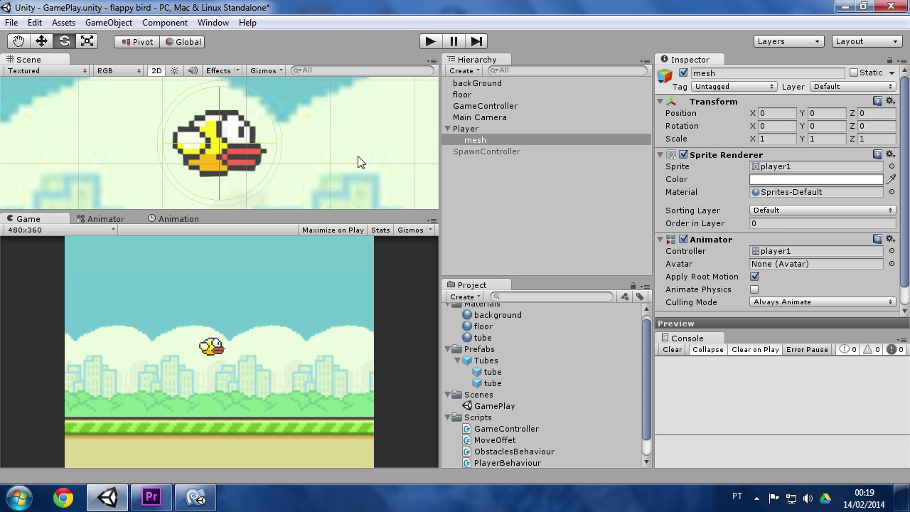
pyautogui.click(471, 129)
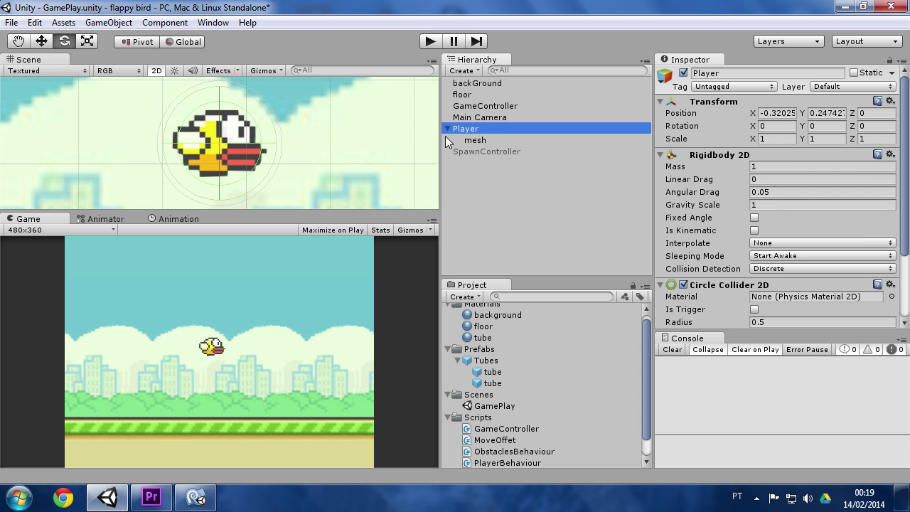
pyautogui.click(196, 498)
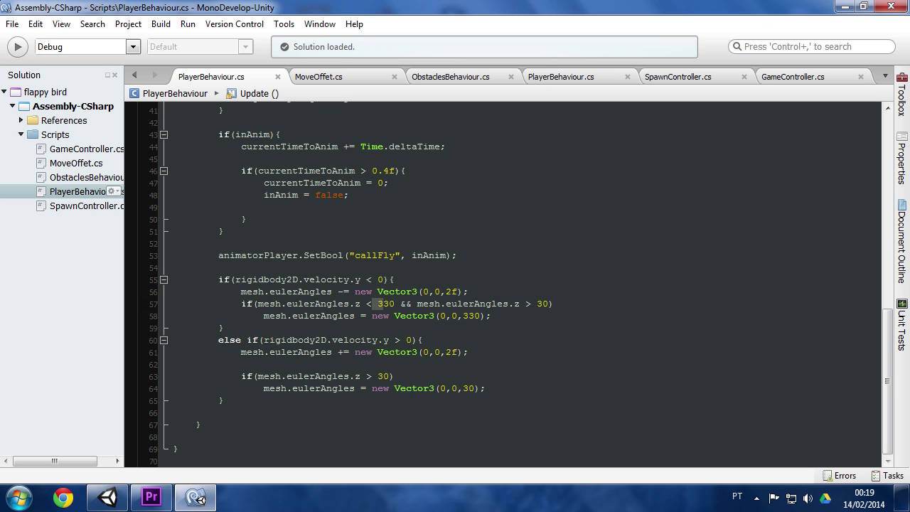
pyautogui.click(372, 303)
pyautogui.click(542, 304)
pyautogui.moveTo(219, 304); pyautogui.dragTo(490, 316)
pyautogui.moveTo(451, 316); pyautogui.dragTo(483, 316)
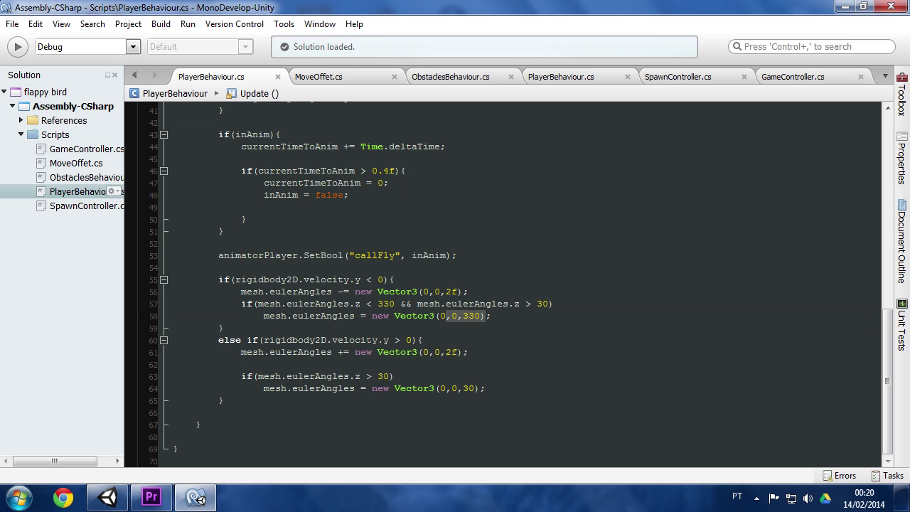
pyautogui.click(446, 315)
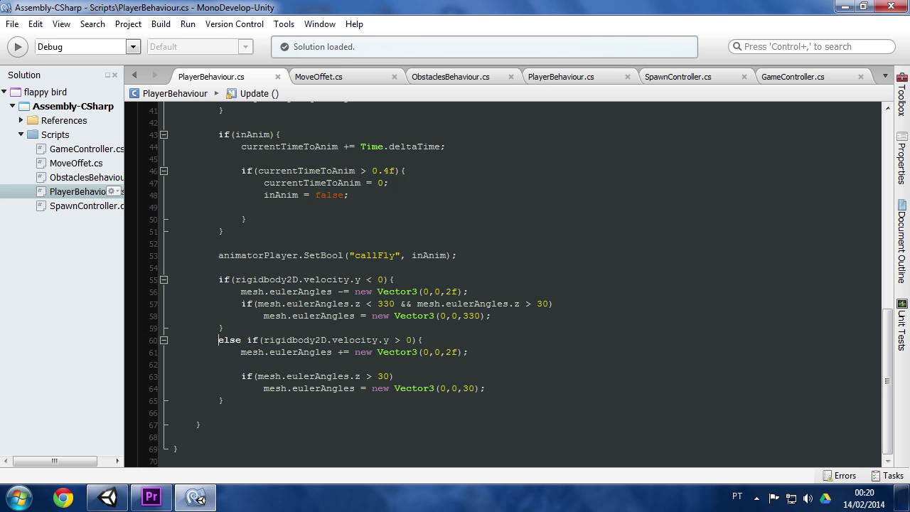
pyautogui.click(241, 303)
pyautogui.moveTo(218, 339); pyautogui.dragTo(401, 340)
pyautogui.click(422, 340)
pyautogui.moveTo(331, 340); pyautogui.dragTo(367, 340)
pyautogui.click(396, 340)
pyautogui.moveTo(241, 352); pyautogui.dragTo(338, 352)
pyautogui.click(338, 352)
pyautogui.moveTo(376, 352); pyautogui.dragTo(464, 352)
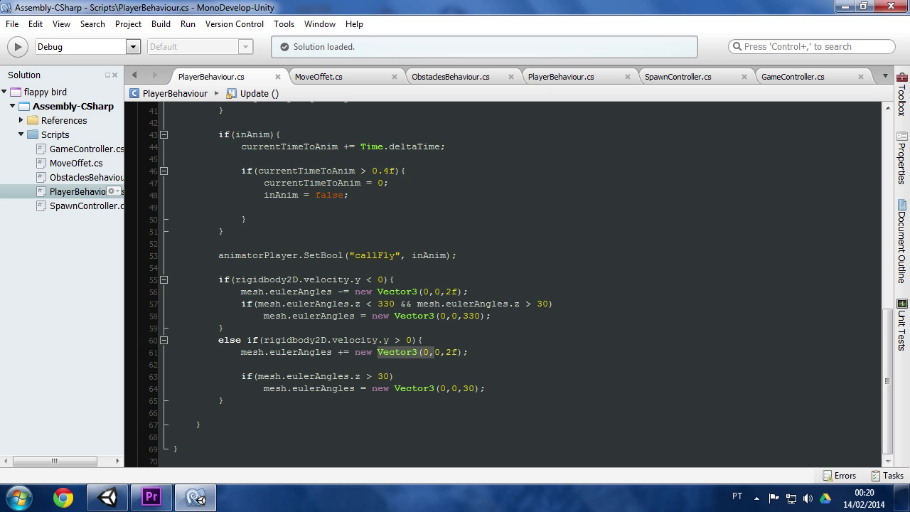
pyautogui.click(447, 352)
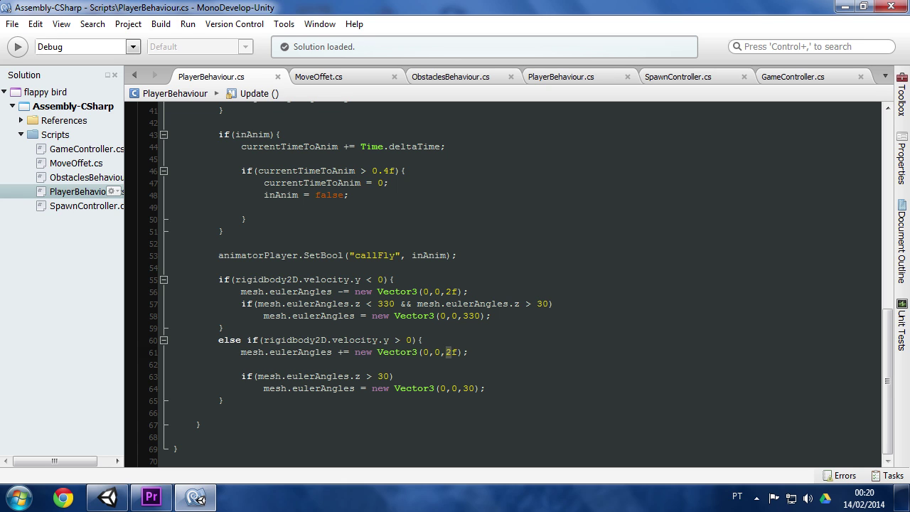
pyautogui.click(362, 376)
pyautogui.press('End')
# Step: Check the 30-degree clamp value on line 64, then start the game in Unity's Play mode
pyautogui.moveTo(445, 388); pyautogui.dragTo(469, 388)
pyautogui.click(475, 388)
pyautogui.click(107, 497)
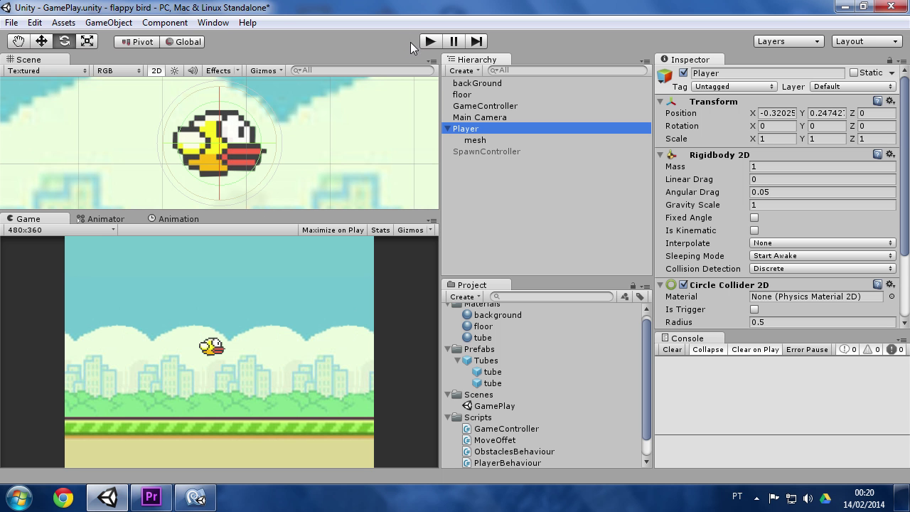
pyautogui.click(423, 43)
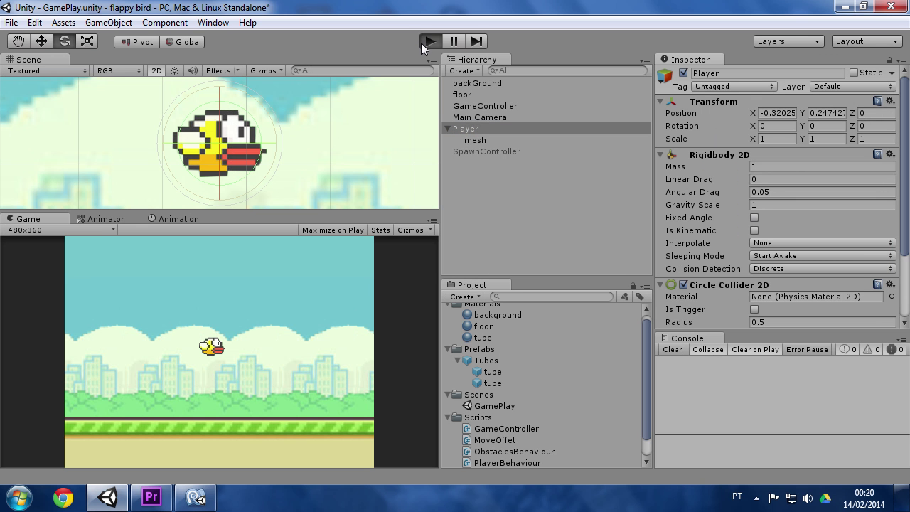
# Step: Repeatedly flap the bird in the Game view to check its up/down tilt, then stop playing
pyautogui.click(186, 358)
pyautogui.click(186, 357)
pyautogui.click(186, 358)
pyautogui.click(187, 358)
pyautogui.click(186, 358)
pyautogui.click(186, 358)
pyautogui.click(186, 357)
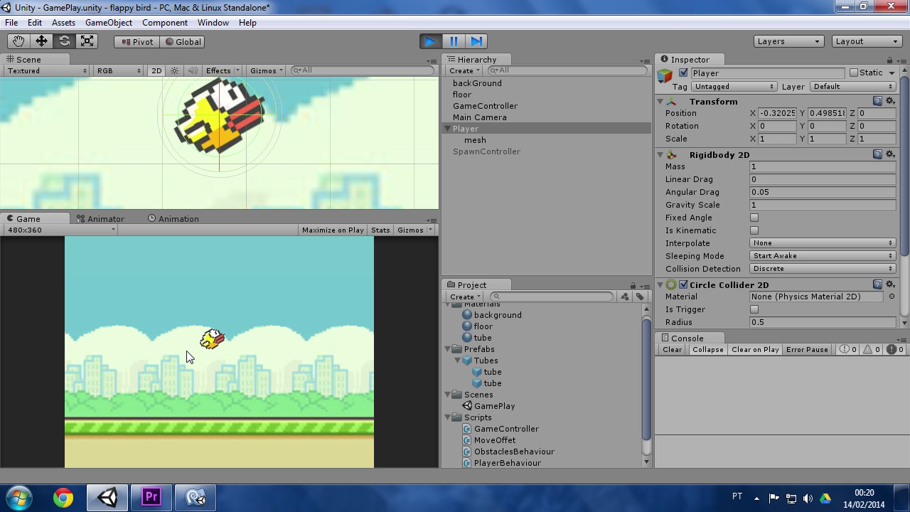
pyautogui.click(186, 358)
pyautogui.click(187, 357)
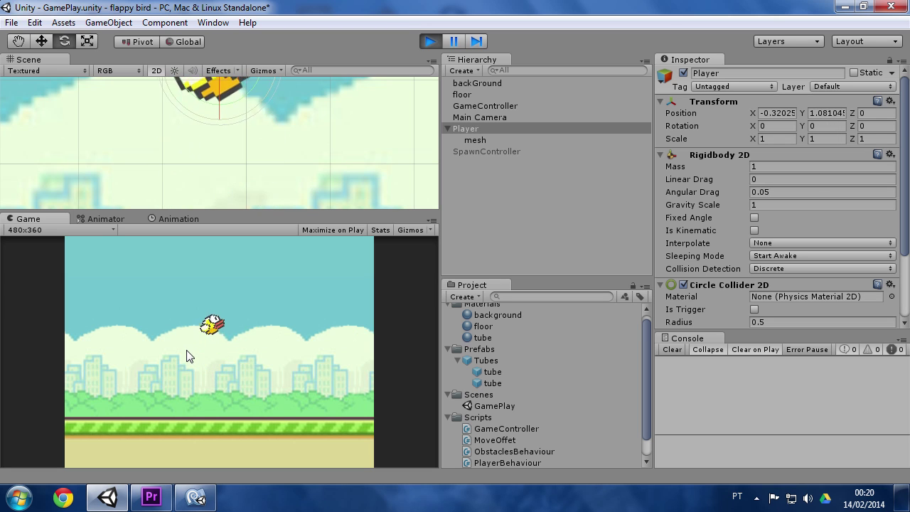
pyautogui.click(186, 358)
pyautogui.click(186, 358)
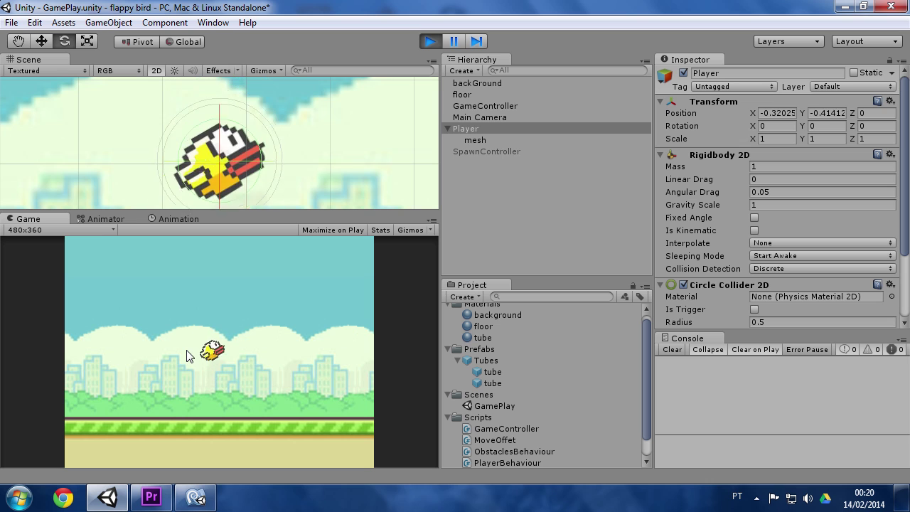
pyautogui.click(186, 357)
pyautogui.click(185, 355)
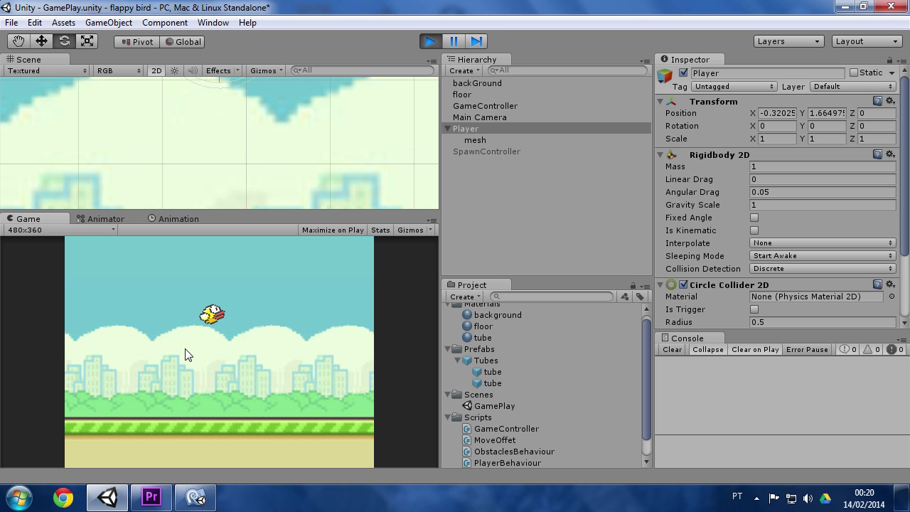
pyautogui.click(186, 355)
pyautogui.click(186, 355)
pyautogui.click(186, 356)
pyautogui.click(186, 356)
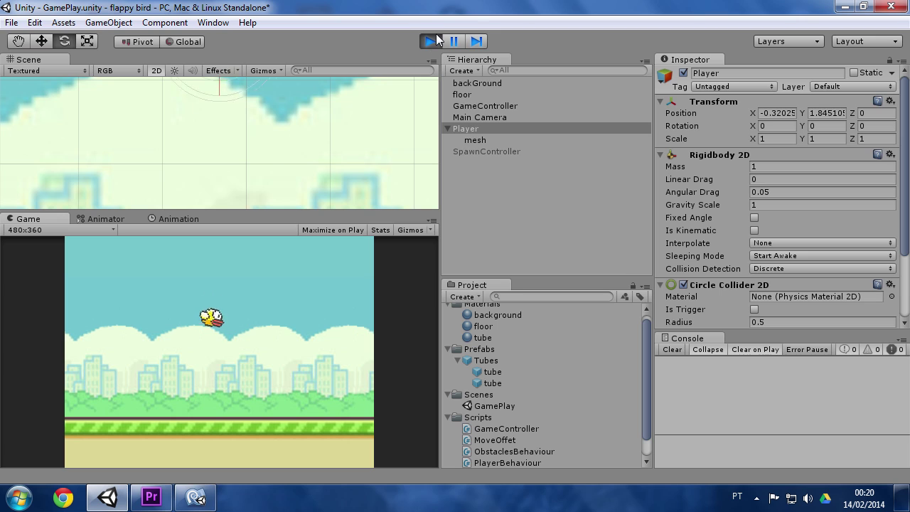
pyautogui.click(436, 37)
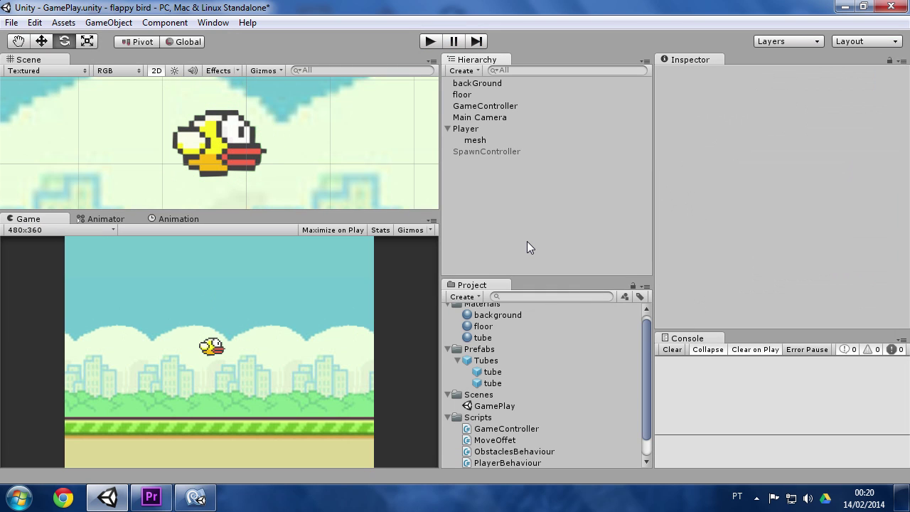